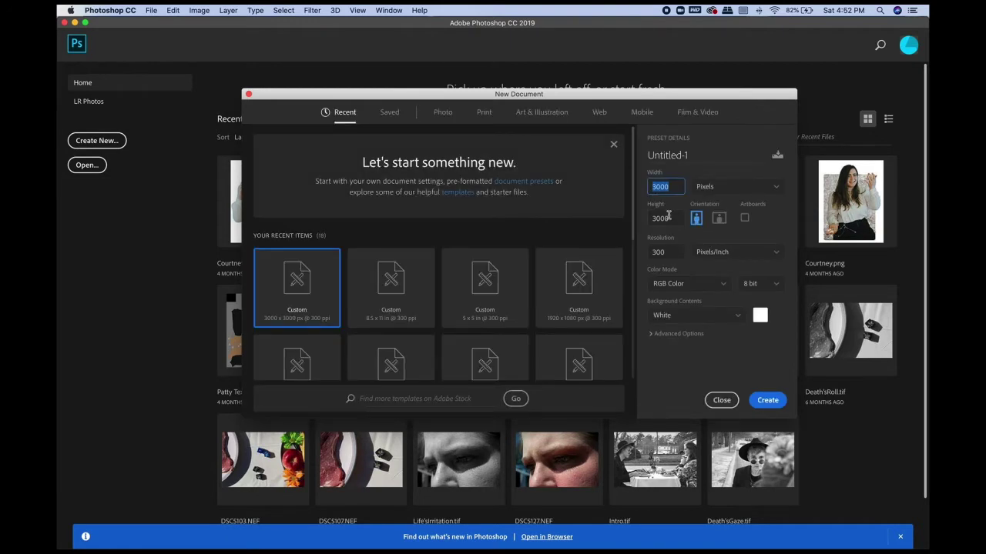
- Create a 3000 x 3000 pixel document at 300 pixels/inch with a white background, named "Chart_" plus the author's surname
{"action": "key", "text": "Tab"}
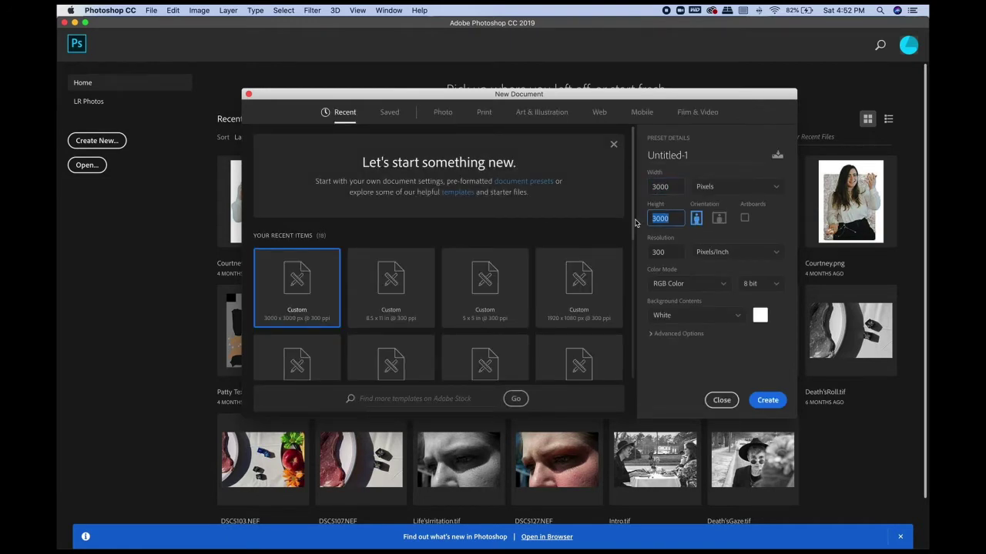
{"action": "triple_click", "coordinate": [681, 157]}
{"action": "type", "text": "Ch"}
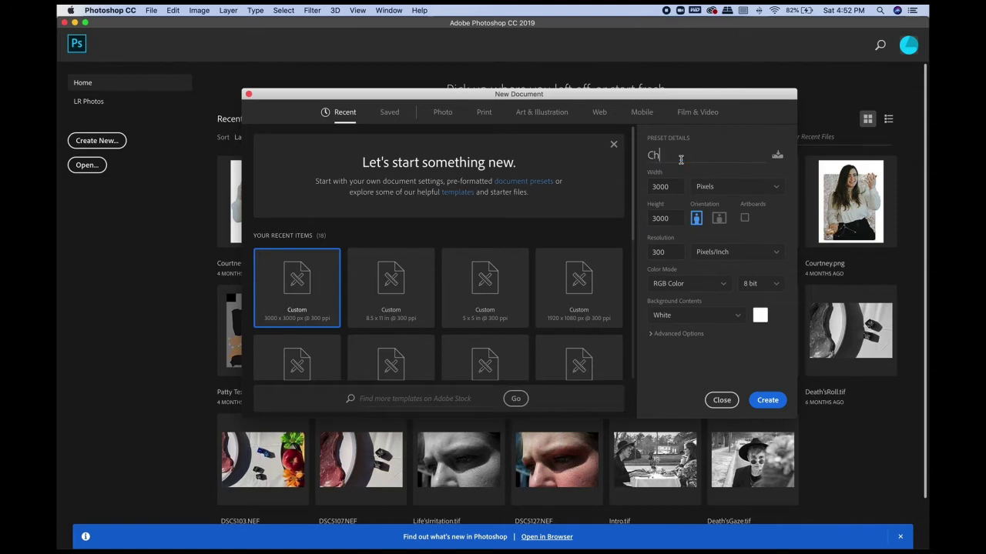
{"action": "type", "text": "art_Barron"}
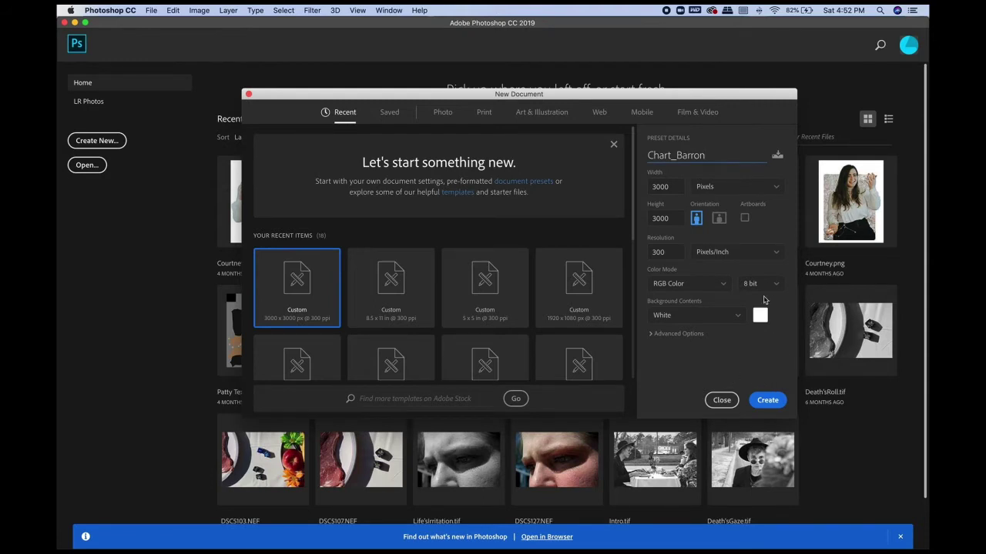
{"action": "left_click", "coordinate": [671, 252]}
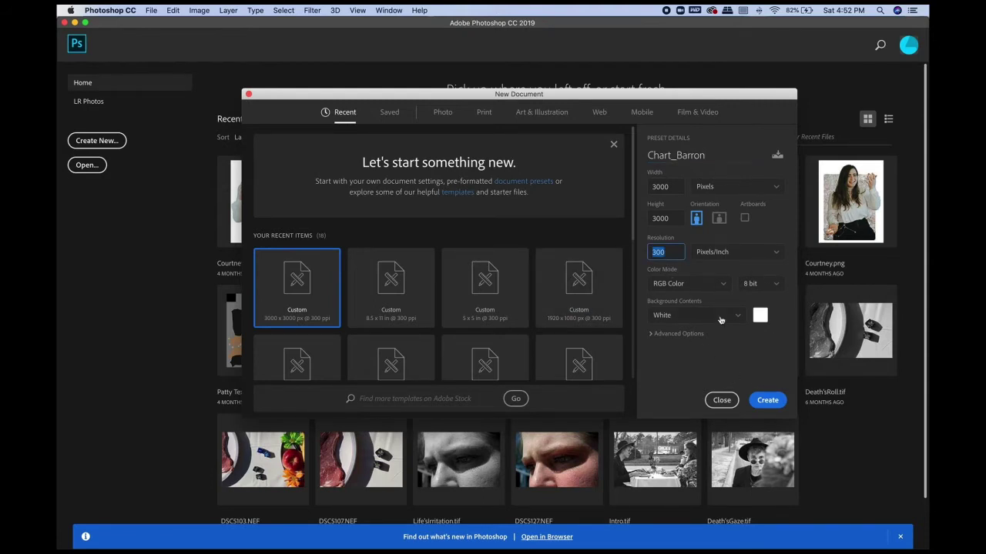
{"action": "left_click", "coordinate": [767, 401]}
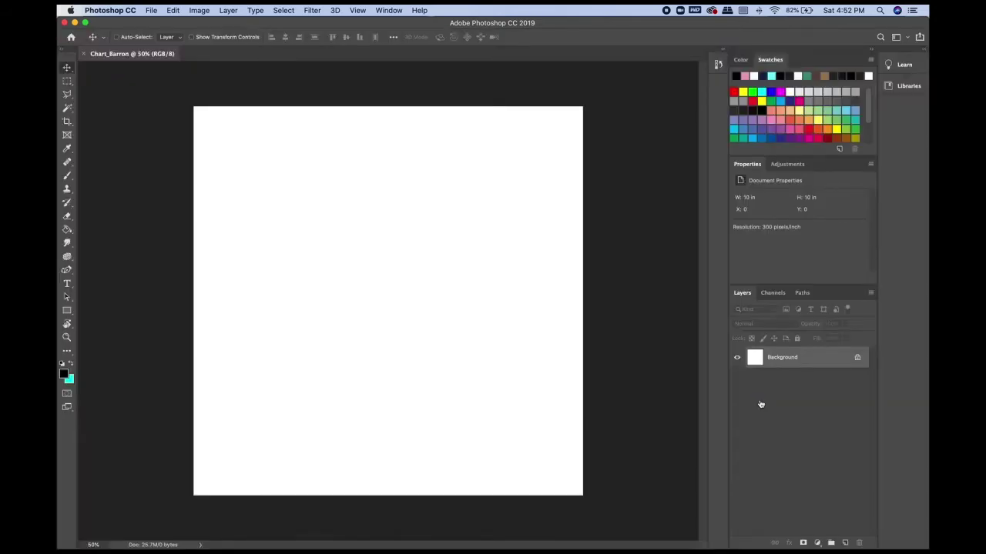
- Add a new layer above the Background and fill it with black using the Paint Bucket
{"action": "left_click", "coordinate": [844, 543]}
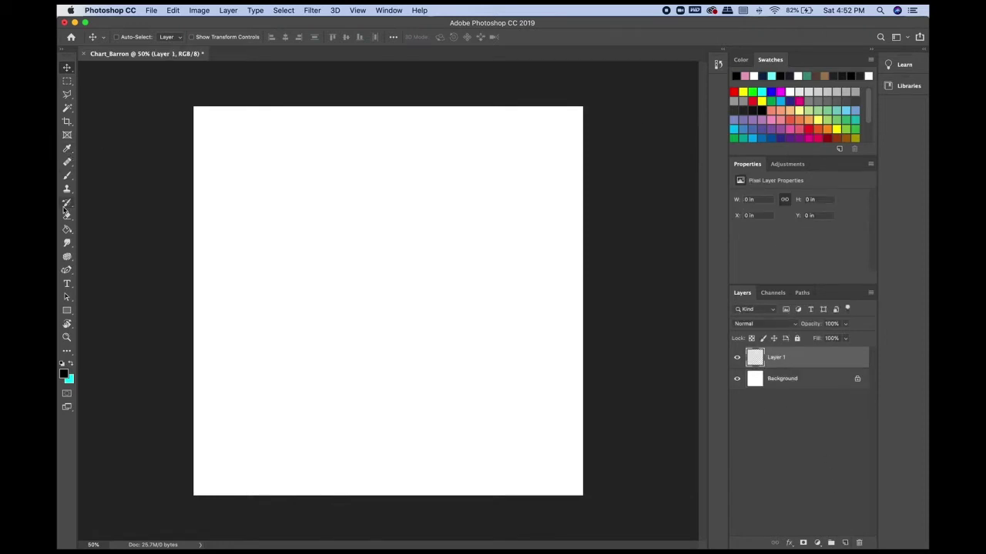
{"action": "left_click", "coordinate": [67, 231]}
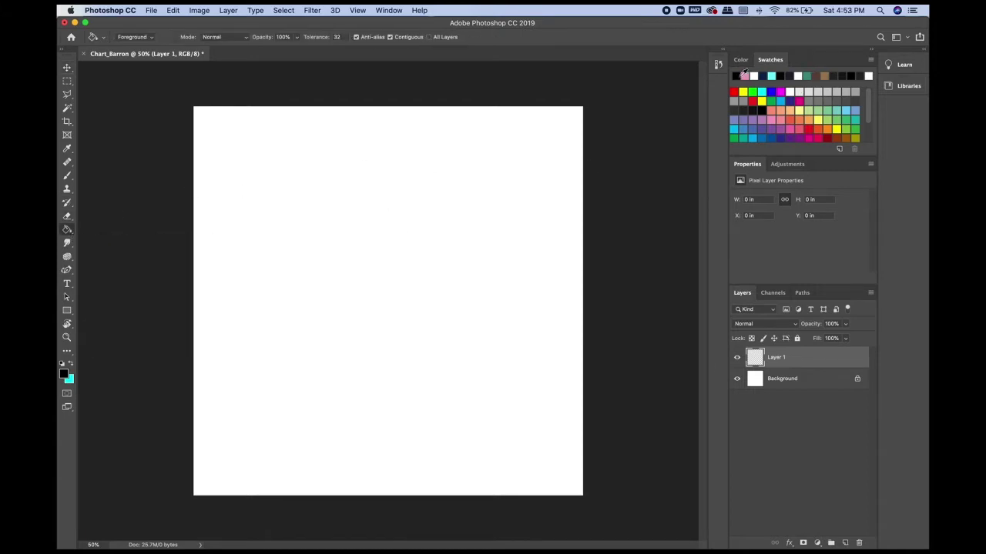
{"action": "left_click", "coordinate": [517, 176]}
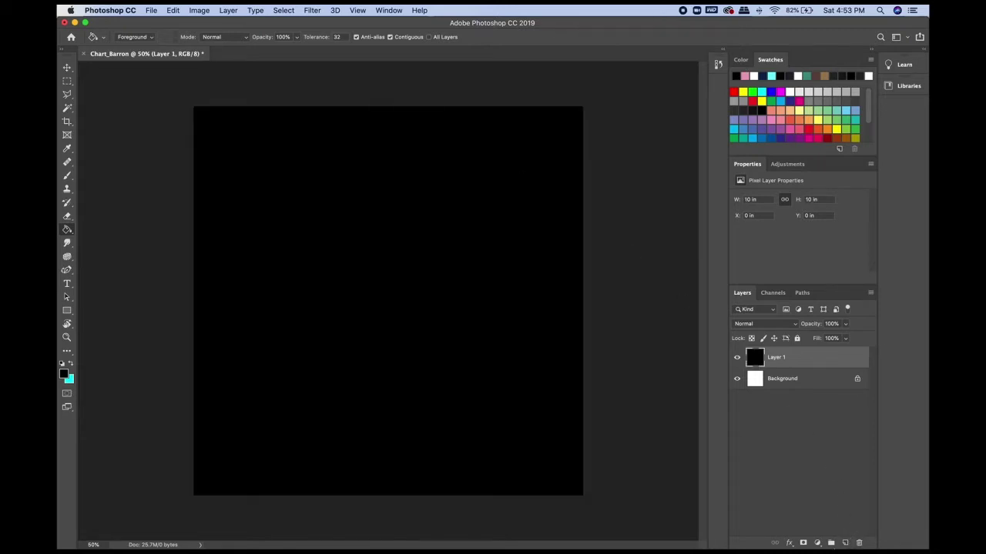
- Place all the images from the desktop folder Chart_Images into the document as separate layers at their default size
{"action": "double_click", "coordinate": [759, 27]}
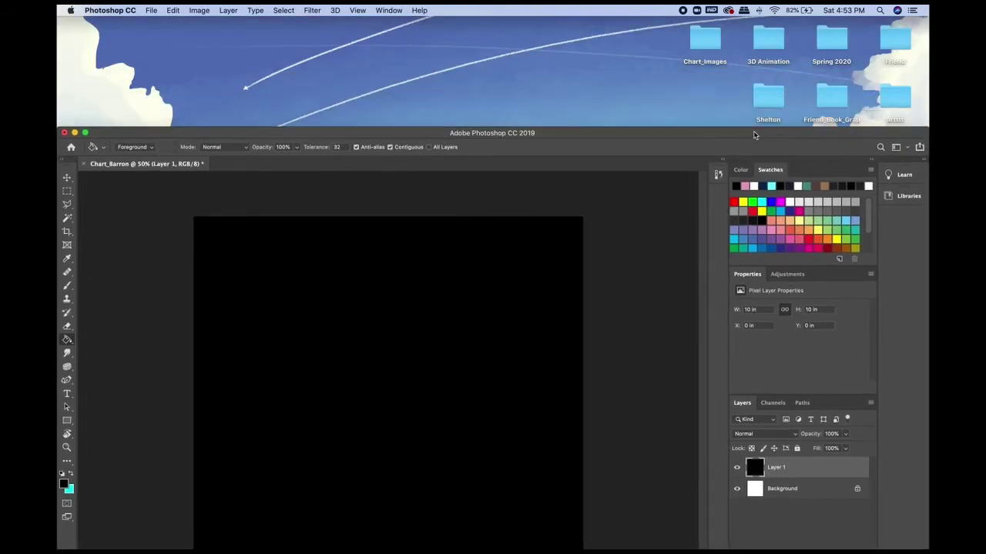
{"action": "double_click", "coordinate": [706, 36]}
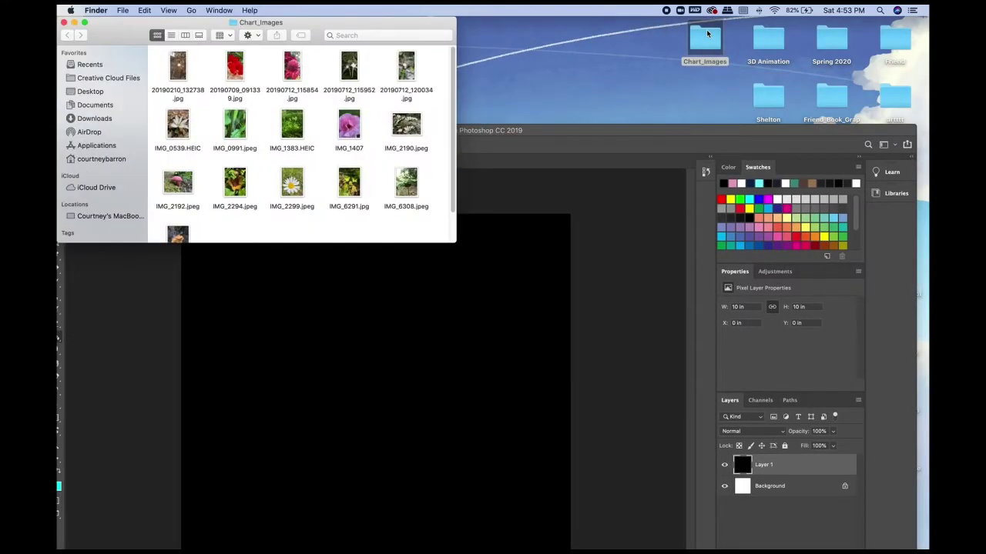
{"action": "left_click_drag", "start_coordinate": [162, 61], "coordinate": [497, 473]}
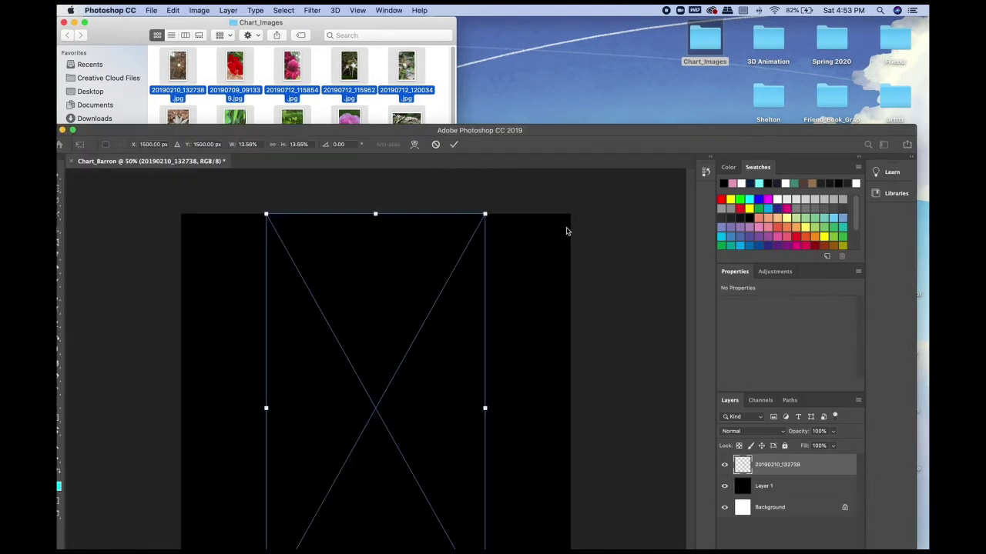
{"action": "double_click", "coordinate": [534, 129]}
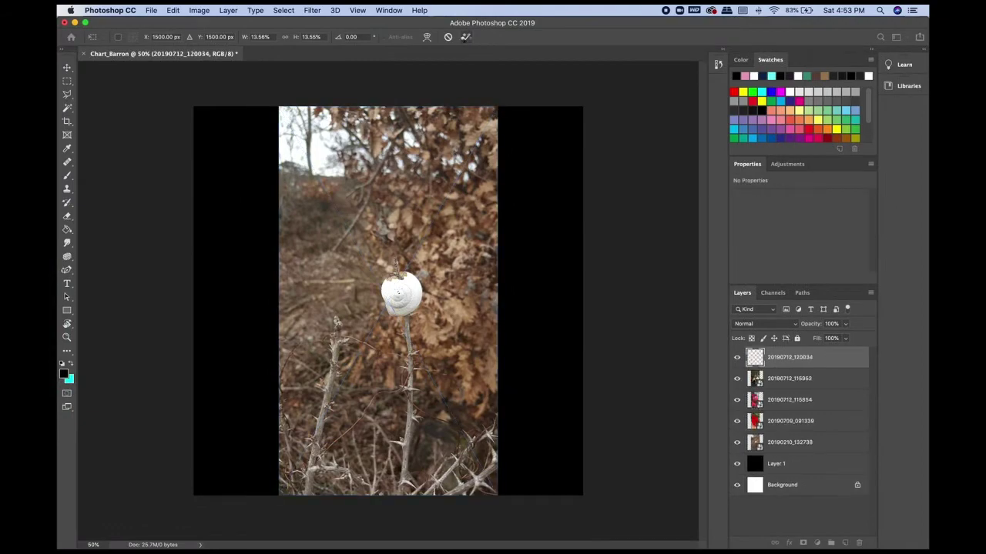
{"action": "key", "text": "Return"}
{"action": "key", "text": "Return"}
{"action": "key", "text": "Return"}
{"action": "key", "text": "Return"}
{"action": "key", "text": "Return"}
{"action": "key", "text": "Return"}
{"action": "key", "text": "Return"}
{"action": "key", "text": "Return"}
{"action": "key", "text": "Return"}
{"action": "key", "text": "Return"}
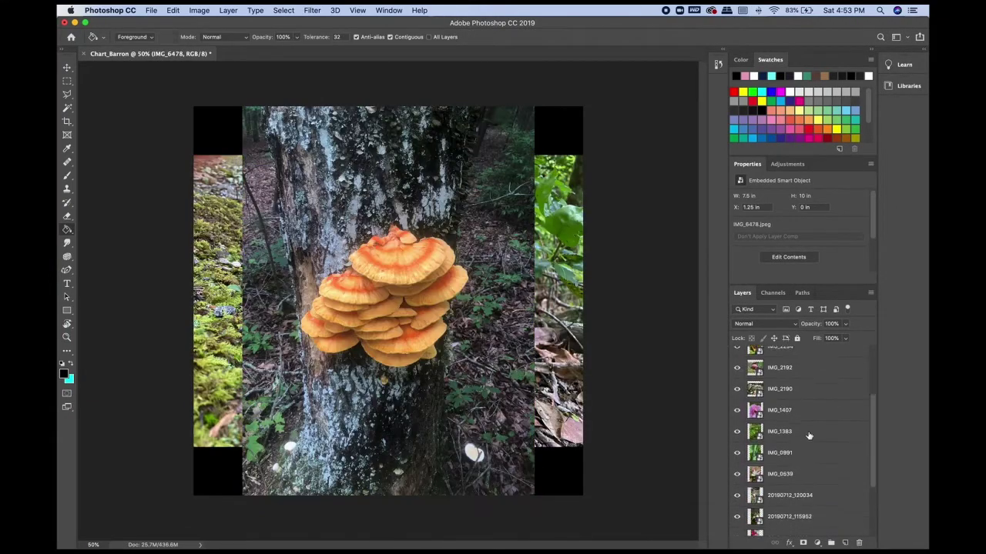
- Hide the photo layers and rename the lowest three, from the bottom up, "snail", "red flower" and "pink tropical flower"
{"action": "left_click_drag", "start_coordinate": [737, 431], "coordinate": [737, 531]}
{"action": "double_click", "coordinate": [777, 479]}
{"action": "type", "text": "snail"}
{"action": "key", "text": "shift+Tab"}
{"action": "type", "text": "red flower"}
{"action": "key", "text": "shift+Tab"}
{"action": "type", "text": "pink tropical fl"}
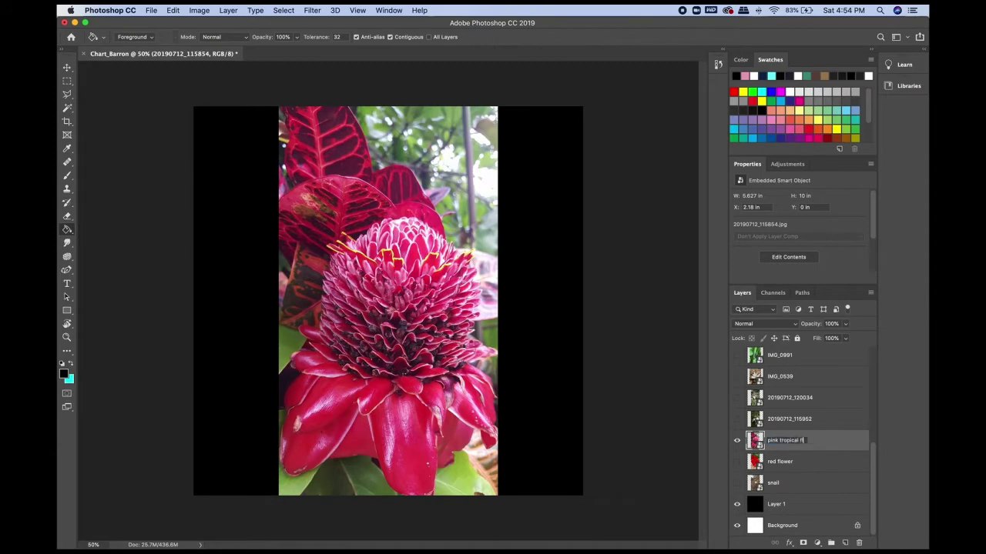
{"action": "type", "text": "ower"}
- Rename the next three photo layers upward "White spider flower", "small white flower" and "white flower and leaves"
{"action": "key", "text": "shift+Tab"}
{"action": "type", "text": "White spider flower"}
{"action": "key", "text": "shift+Tab"}
{"action": "type", "text": "small white flower"}
{"action": "key", "text": "shift+Tab"}
{"action": "type", "text": "white flower and leave"}
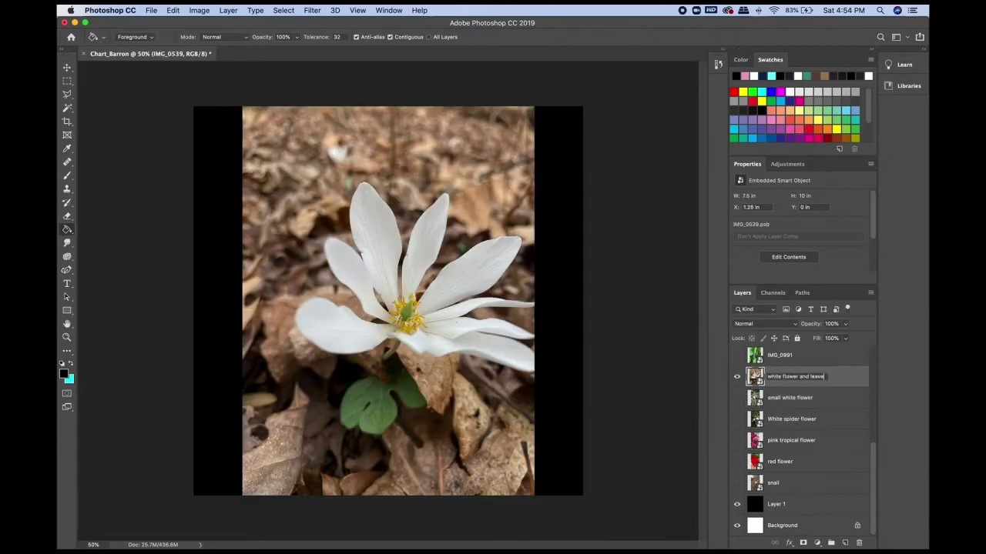
{"action": "type", "text": "s"}
- Rename layers IMG_0991, IMG_1383 and IMG_1407 as "caterpillar", "green pods" and "pink flower"
{"action": "key", "text": "shift+Tab"}
{"action": "type", "text": "caterpillar"}
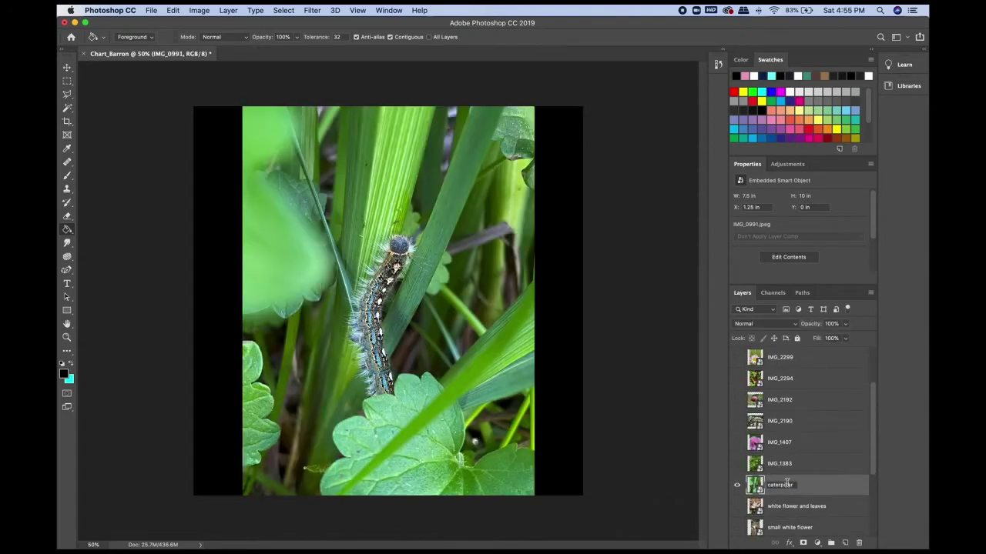
{"action": "key", "text": "shift+Tab"}
{"action": "type", "text": "green pods"}
{"action": "key", "text": "shift+Tab"}
{"action": "type", "text": "pink flowe"}
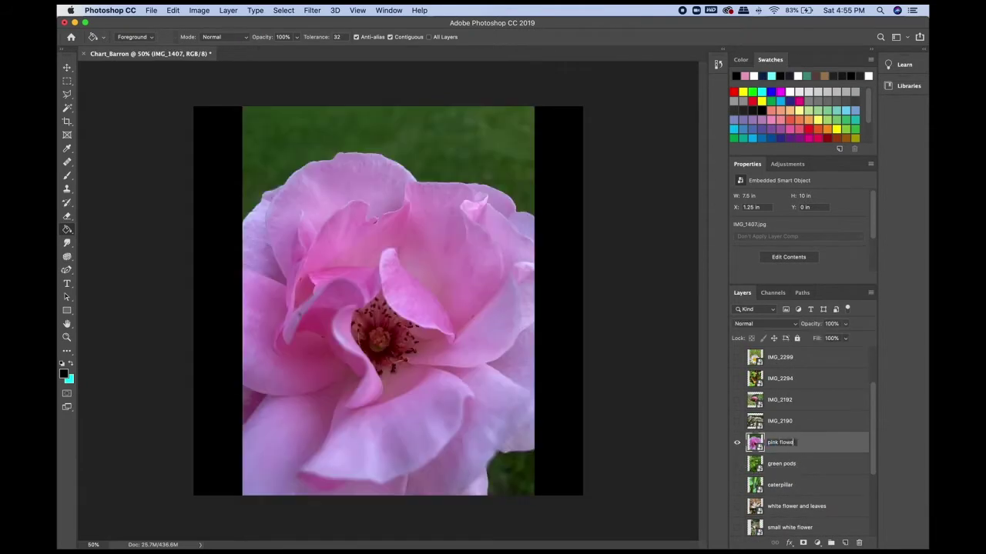
{"action": "type", "text": "r"}
- Rename layers IMG_2190, IMG_2192 and IMG_2294 as "lichen", "red mushroom" and "butterfly"
{"action": "key", "text": "shift+Tab"}
{"action": "type", "text": "lichen"}
{"action": "key", "text": "shift+Tab"}
{"action": "type", "text": "red mushrrom"}
{"action": "key", "text": "BackSpace"}
{"action": "key", "text": "BackSpace"}
{"action": "key", "text": "BackSpace"}
{"action": "type", "text": "oom"}
{"action": "key", "text": "shift+Tab"}
{"action": "type", "text": "butterfly"}
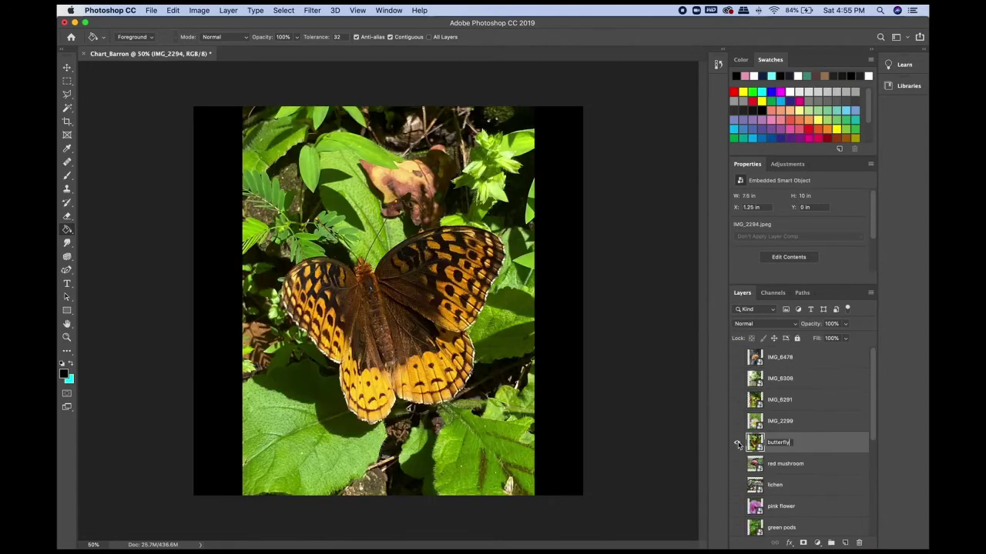
- Rename layers IMG_2299, IMG_6291 and IMG_6308 as "daisy+spider", "red spotted leaves" and "trillium"
{"action": "key", "text": "shift+Tab"}
{"action": "type", "text": "daisy+spider"}
{"action": "key", "text": "shift+Tab"}
{"action": "type", "text": "red spotted leaves"}
{"action": "key", "text": "shift+Tab"}
{"action": "type", "text": "trillium"}
{"action": "key", "text": "Return"}
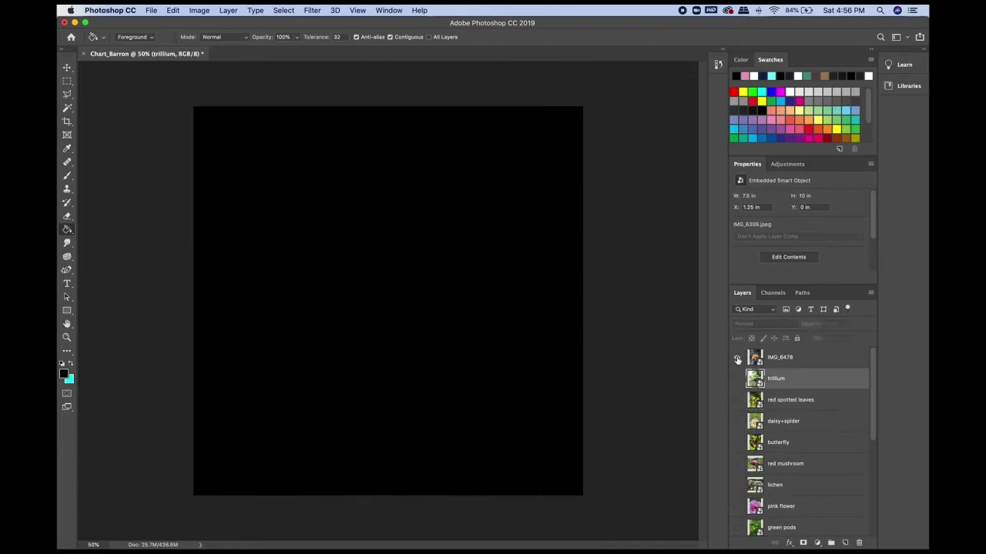
- Show the topmost photo layer, IMG_6478, and rename it "orange lichen"
{"action": "left_click", "coordinate": [738, 358]}
{"action": "left_click", "coordinate": [554, 482], "text": "super"}
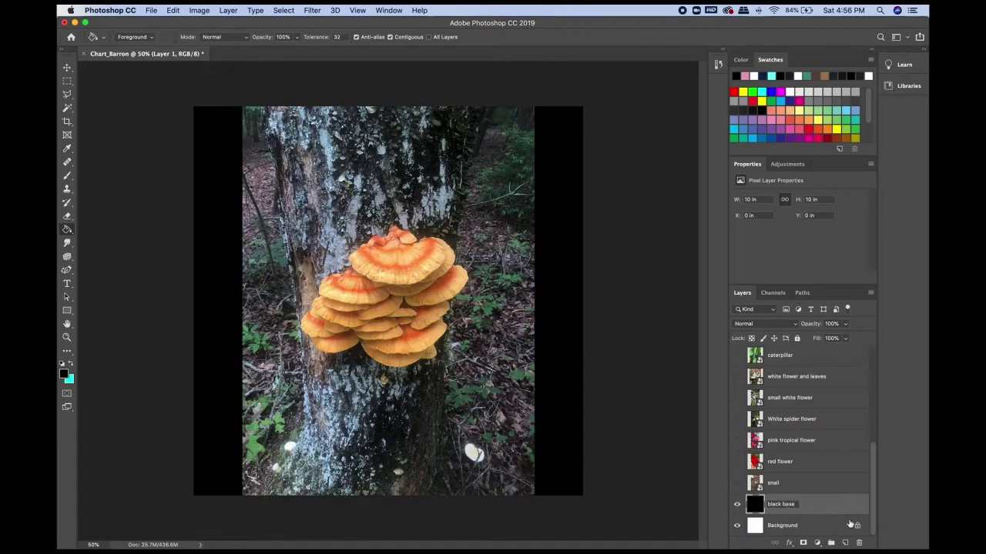
{"action": "left_click", "coordinate": [773, 483]}
{"action": "left_click", "coordinate": [737, 482], "text": "alt"}
{"action": "scroll", "coordinate": [815, 447], "scroll_direction": "up", "scroll_amount": 1}
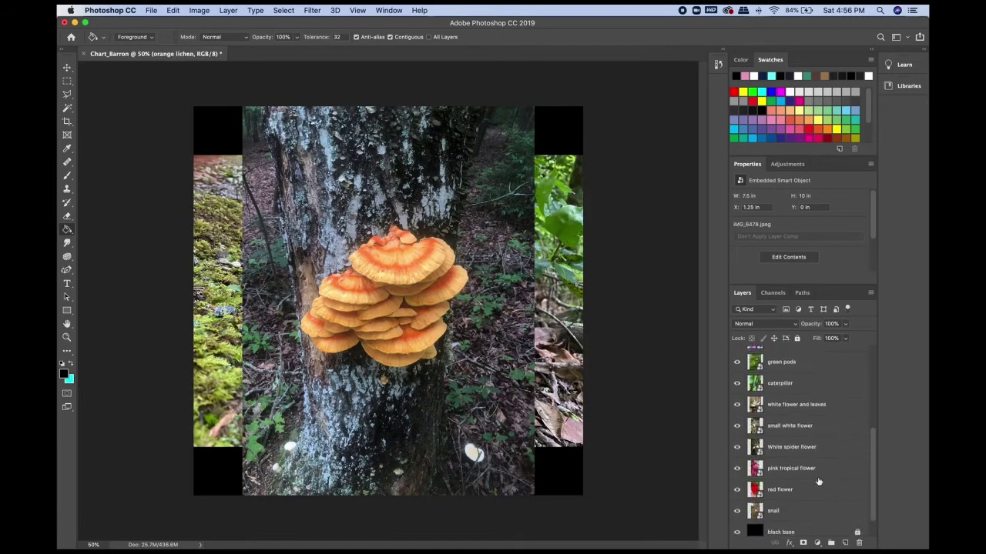
{"action": "scroll", "coordinate": [815, 447], "scroll_direction": "up", "scroll_amount": 10}
{"action": "left_click", "coordinate": [737, 357], "text": "alt"}
{"action": "double_click", "coordinate": [779, 358]}
{"action": "type", "text": "orange lichen"}
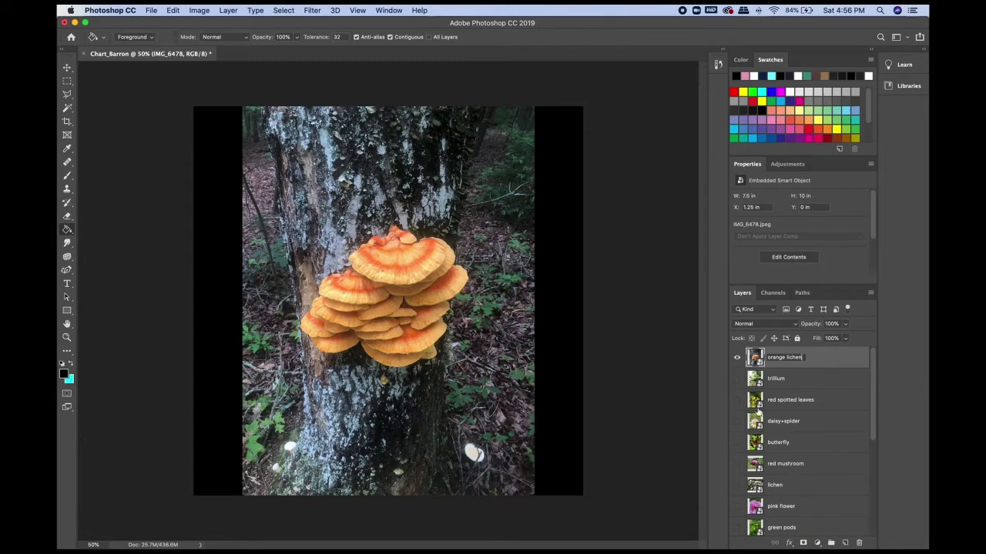
{"action": "key", "text": "Return"}
- Rename the black-filled Layer 1 "black base" and lock it completely
{"action": "scroll", "coordinate": [850, 393], "scroll_direction": "down", "scroll_amount": 1}
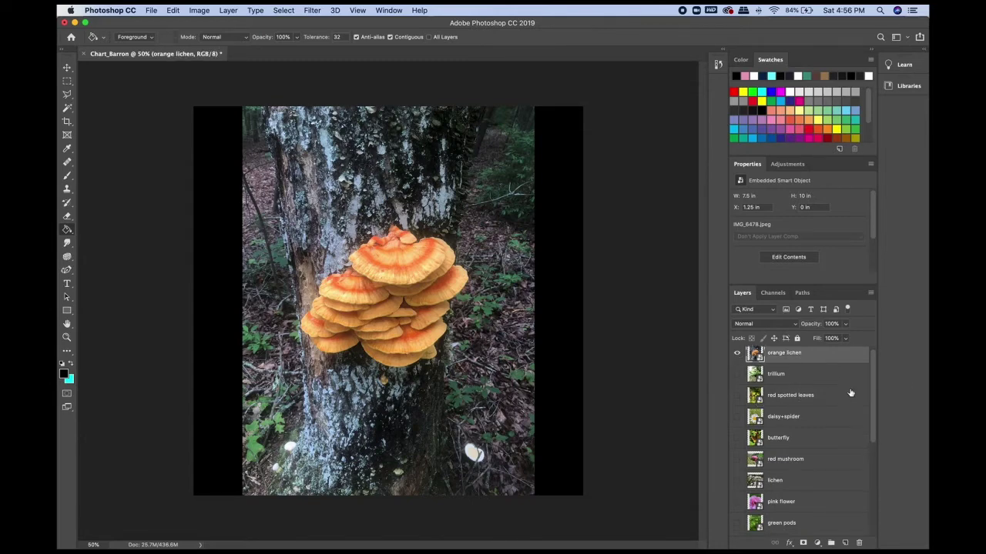
{"action": "scroll", "coordinate": [840, 393], "scroll_direction": "down", "scroll_amount": 5}
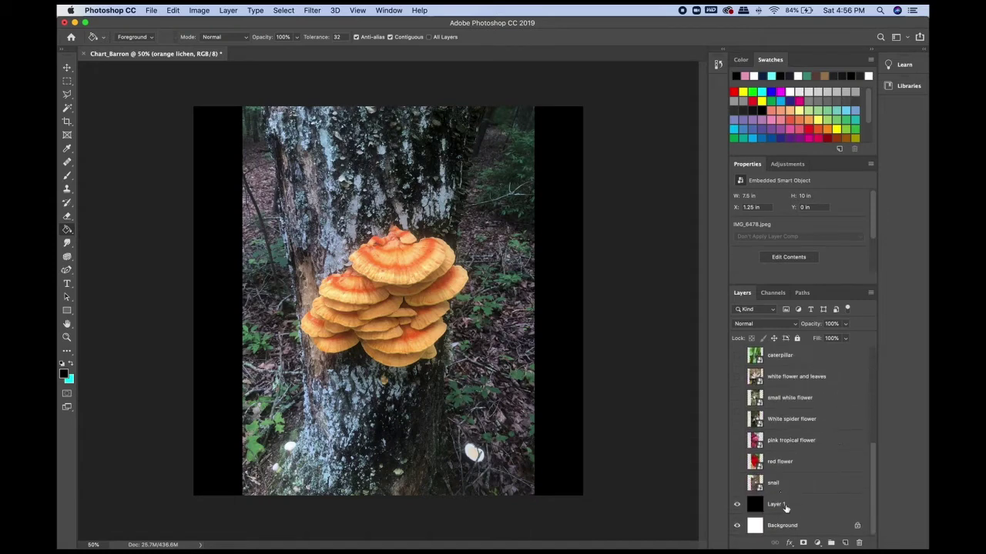
{"action": "double_click", "coordinate": [784, 505]}
{"action": "type", "text": "b"}
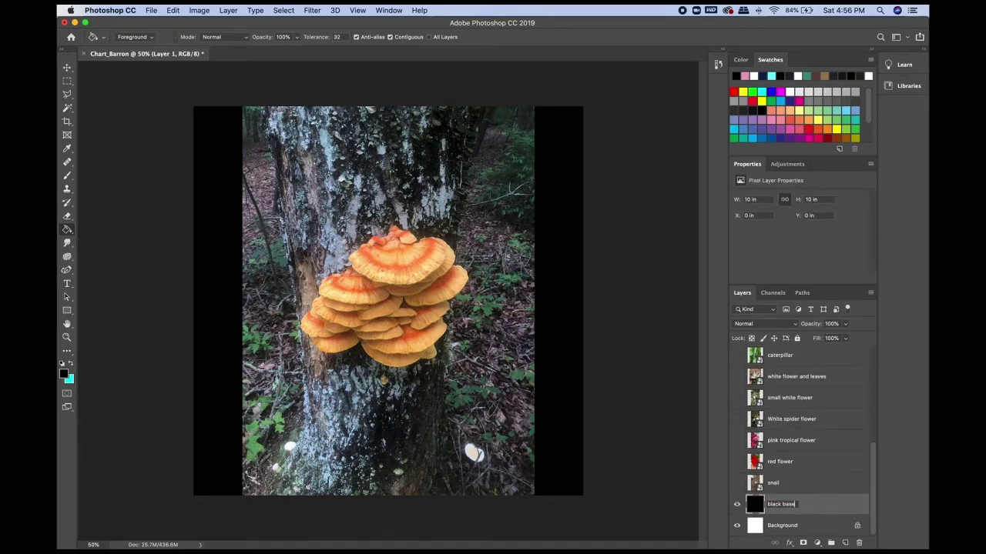
{"action": "type", "text": "lack base"}
{"action": "key", "text": "Return"}
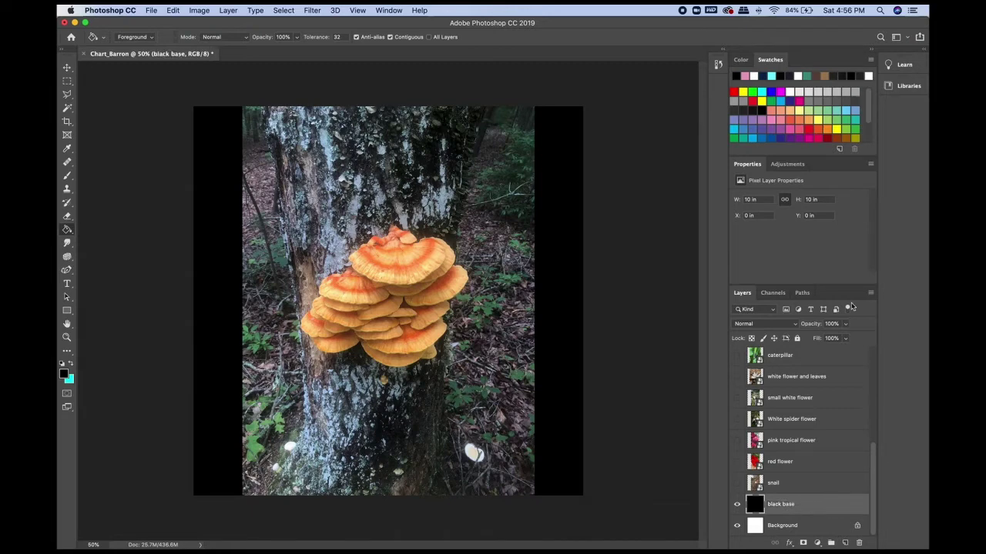
{"action": "left_click", "coordinate": [796, 338]}
- Turn the visibility of all the hidden photo layers back on, from snail up to trillium
{"action": "left_click", "coordinate": [782, 484]}
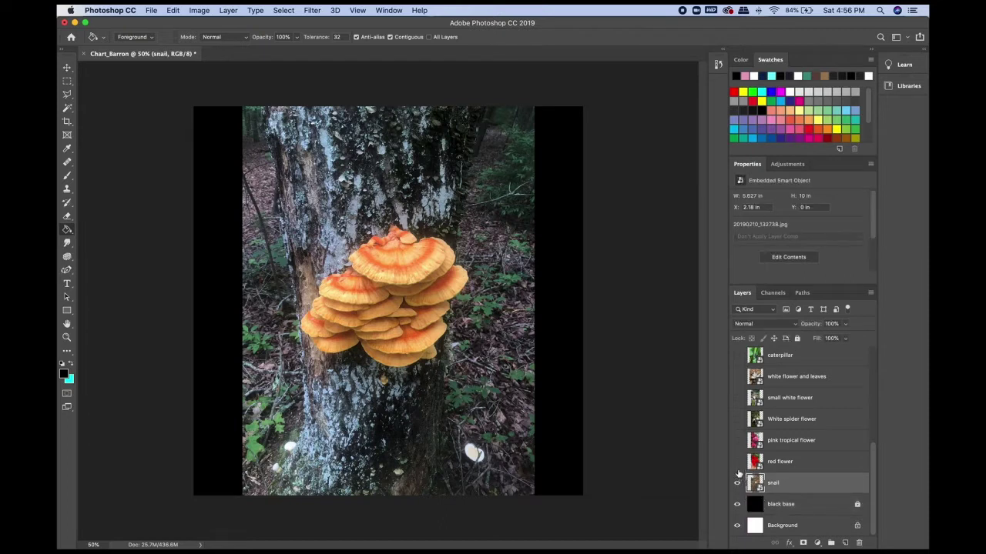
{"action": "scroll", "coordinate": [760, 389], "scroll_direction": "up", "scroll_amount": 1}
{"action": "scroll", "coordinate": [760, 429], "scroll_direction": "up", "scroll_amount": 3}
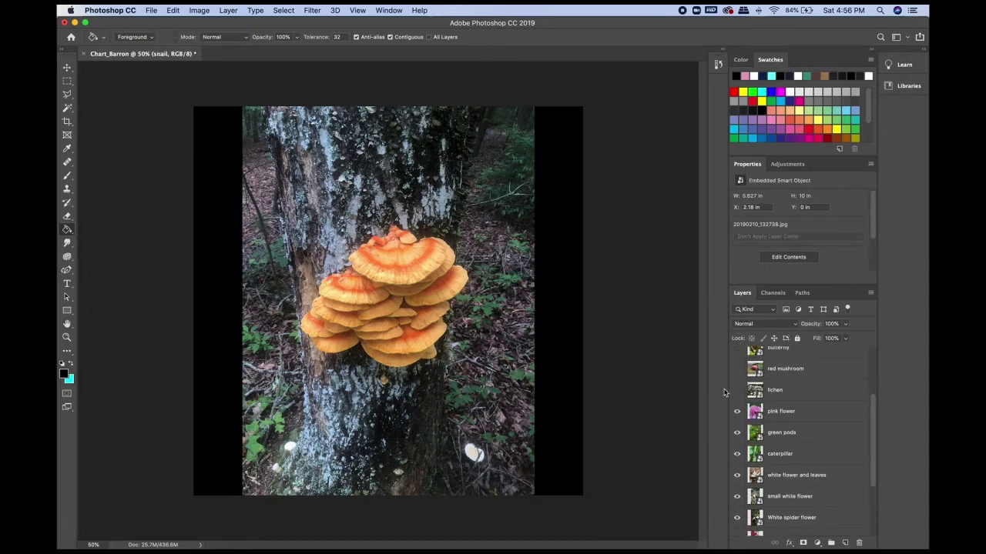
{"action": "left_click", "coordinate": [738, 391]}
{"action": "scroll", "coordinate": [737, 377], "scroll_direction": "up", "scroll_amount": 3}
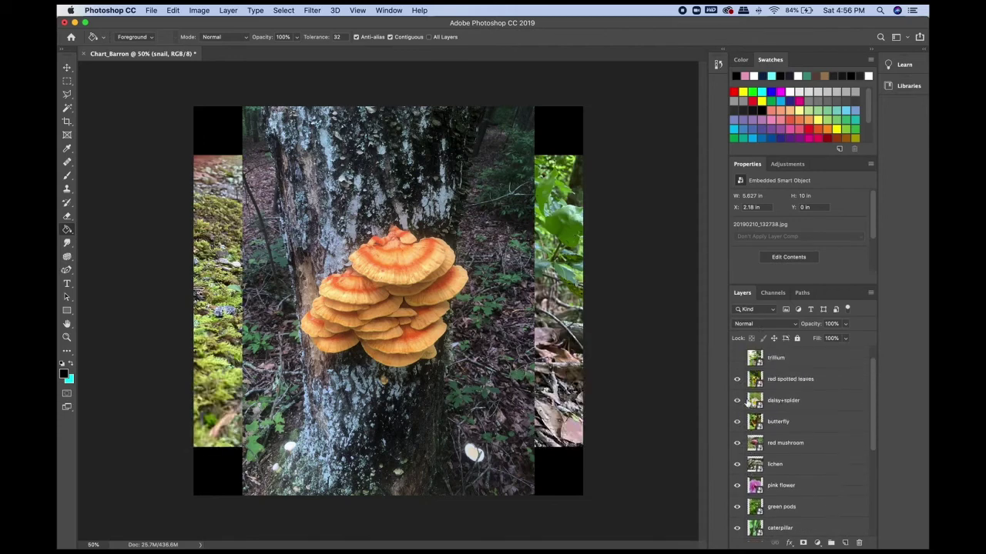
{"action": "scroll", "coordinate": [802, 379], "scroll_direction": "up", "scroll_amount": 1}
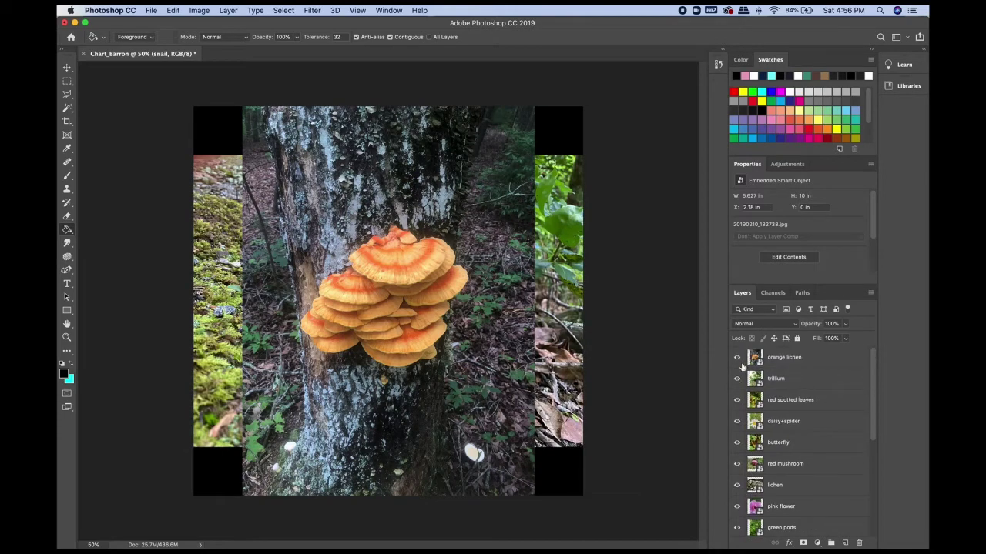
- Group all photo layers from orange lichen down to snail and name the group "Pics"
{"action": "left_click", "coordinate": [798, 360]}
{"action": "scroll", "coordinate": [808, 410], "scroll_direction": "down", "scroll_amount": 5}
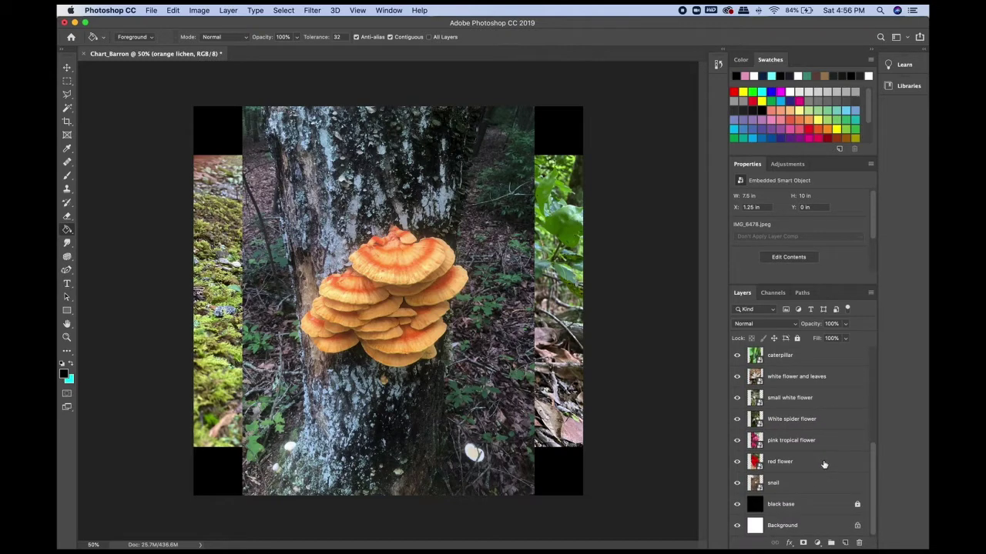
{"action": "left_click", "coordinate": [806, 483], "text": "shift"}
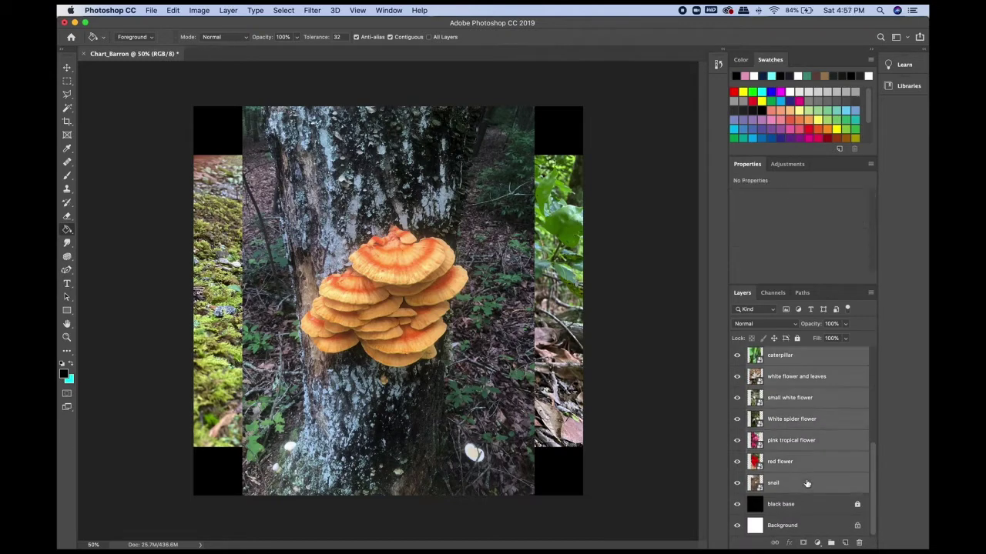
{"action": "left_click", "coordinate": [831, 542]}
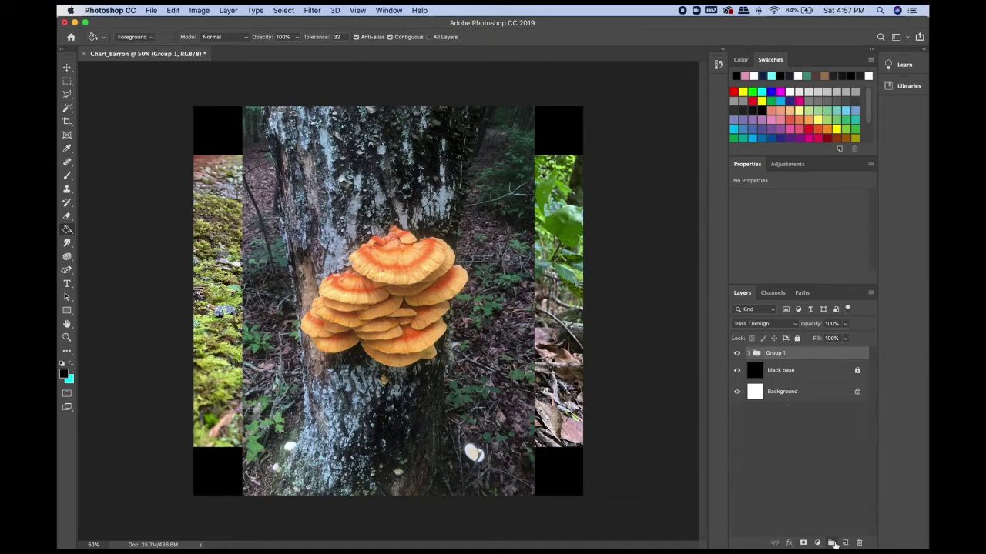
{"action": "double_click", "coordinate": [775, 354]}
{"action": "type", "text": "Pics"}
{"action": "key", "text": "Return"}
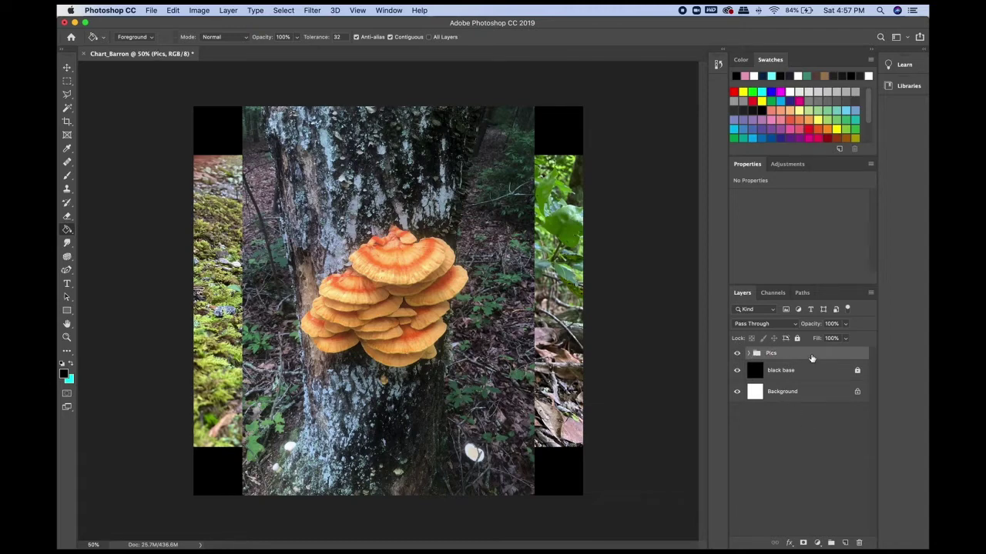
- Scale the Pics group proportionally down to about 48%, keeping it anchored at the canvas's lower-right corner
{"action": "left_click", "coordinate": [170, 10]}
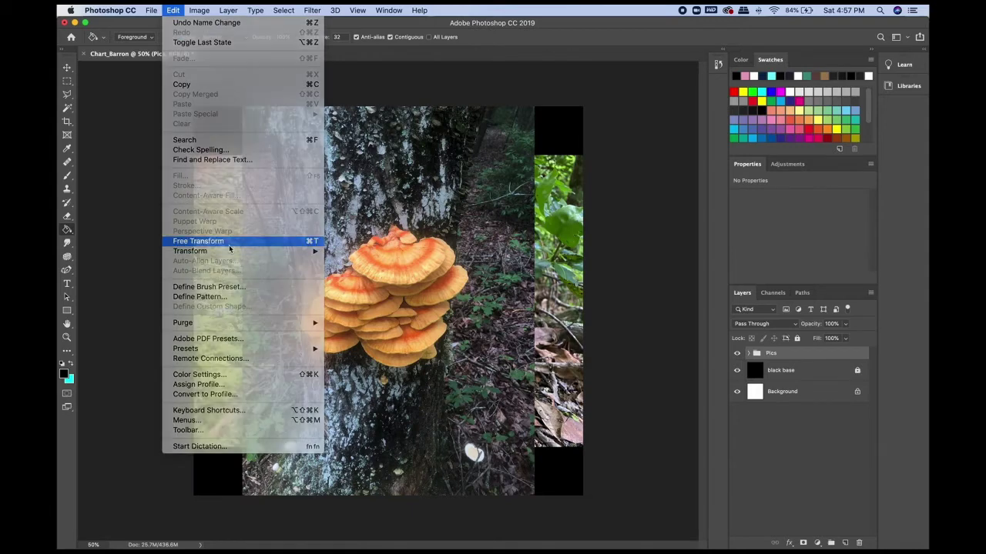
{"action": "left_click", "coordinate": [201, 241]}
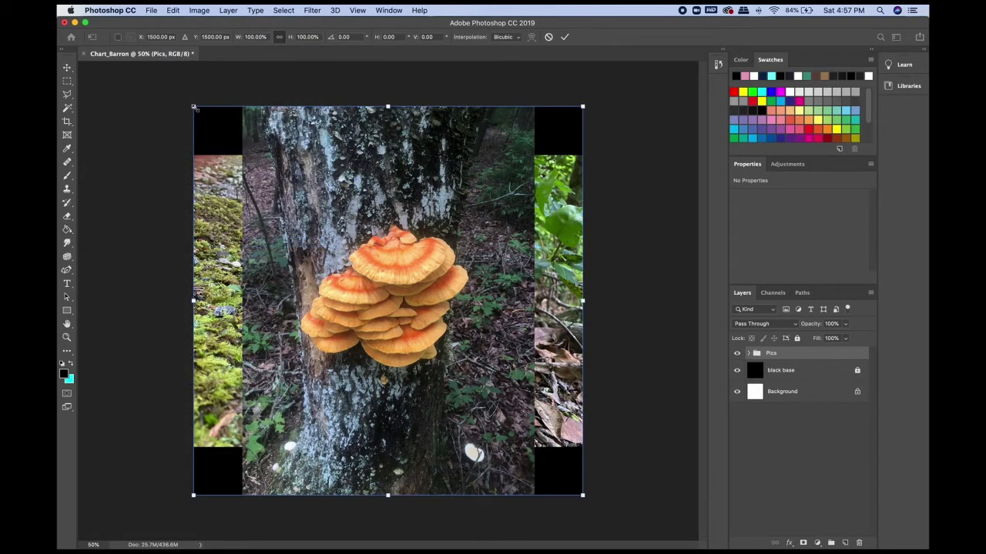
{"action": "left_click_drag", "start_coordinate": [194, 107], "coordinate": [416, 286]}
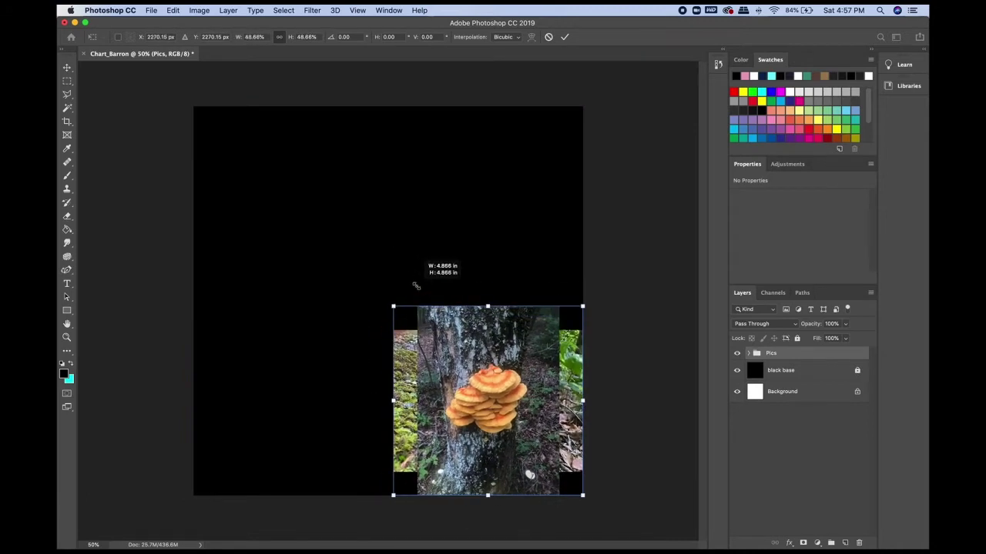
{"action": "mouse_move", "coordinate": [416, 286]}
{"action": "left_mouse_down"}
{"action": "mouse_move", "coordinate": [408, 275]}
{"action": "mouse_move", "coordinate": [421, 288]}
{"action": "left_mouse_up"}
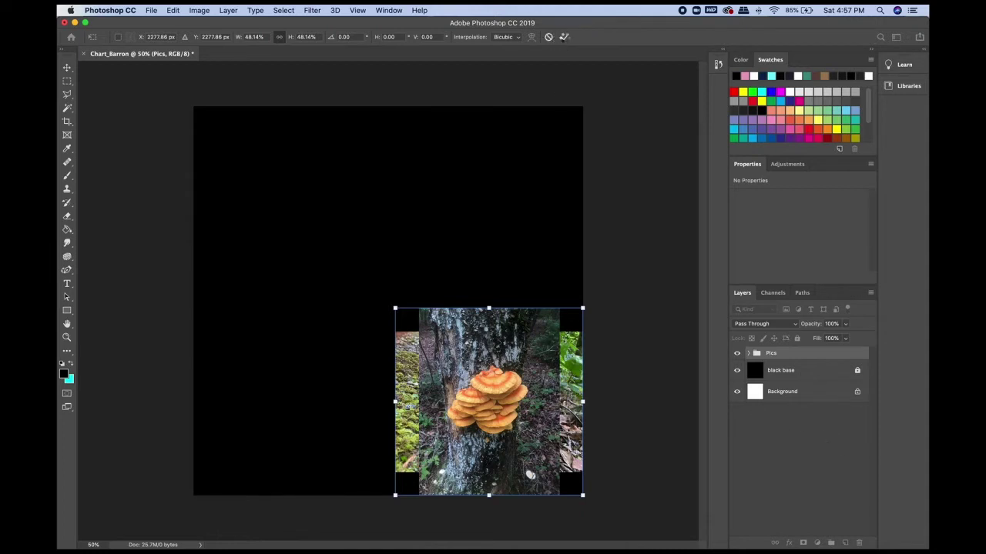
{"action": "left_click", "coordinate": [565, 37]}
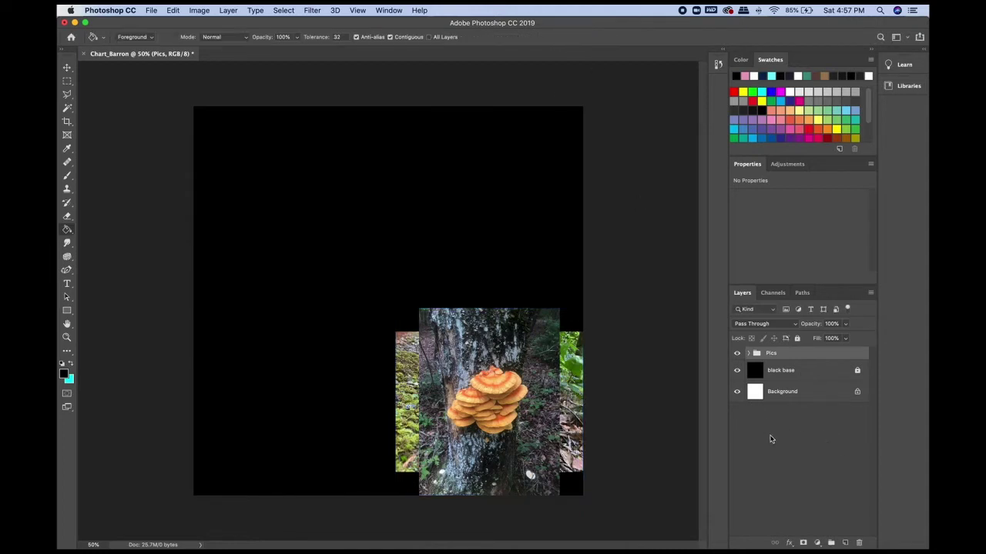
- Expand the Pics group and move the orange lichen photo into the canvas's upper-left corner at X 0, Y 0 in
{"action": "left_click", "coordinate": [748, 353]}
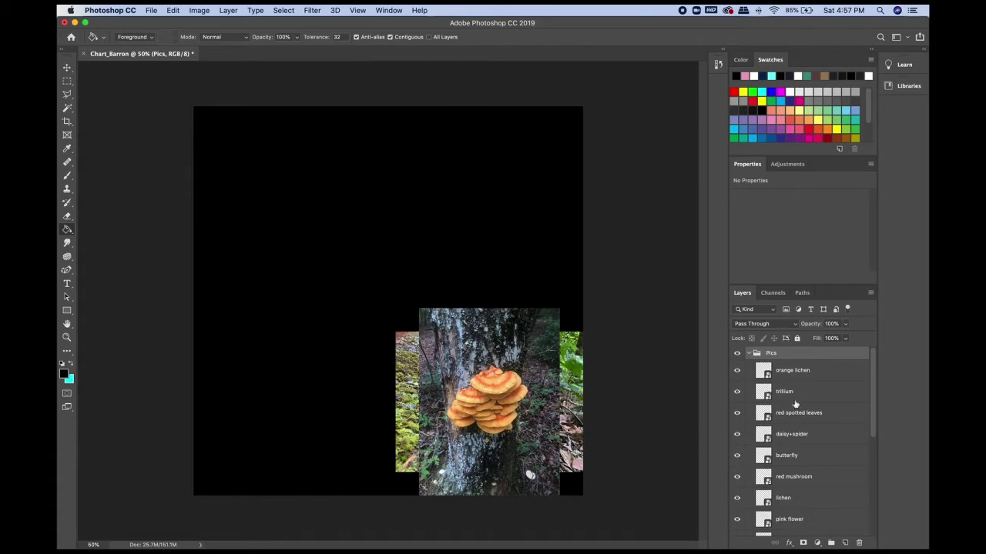
{"action": "left_click", "coordinate": [795, 373]}
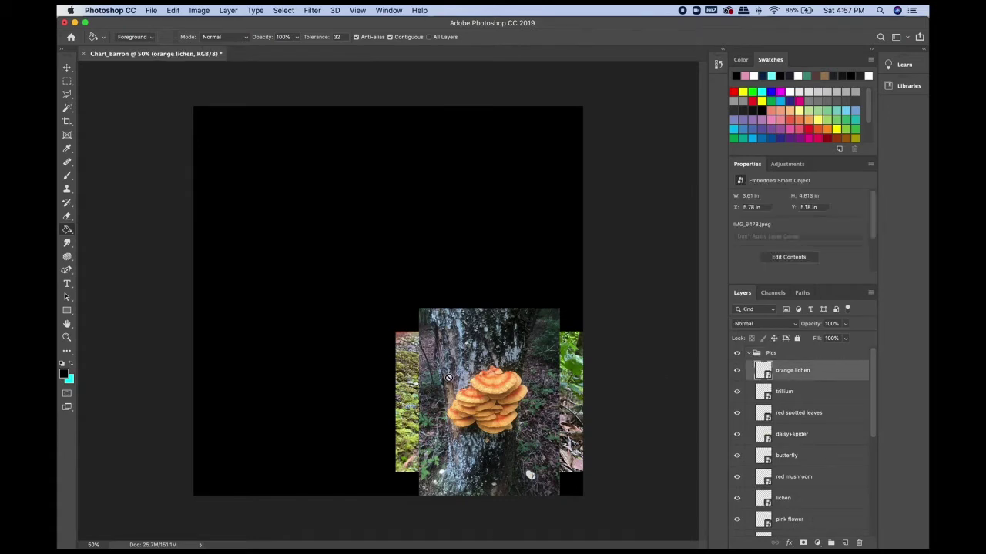
{"action": "left_click", "coordinate": [67, 69]}
{"action": "left_click_drag", "start_coordinate": [478, 387], "coordinate": [252, 185]}
{"action": "mouse_move", "coordinate": [489, 368]}
{"action": "left_mouse_down"}
{"action": "mouse_move", "coordinate": [406, 202]}
{"action": "mouse_move", "coordinate": [488, 335]}
{"action": "mouse_move", "coordinate": [490, 365]}
{"action": "left_mouse_up"}
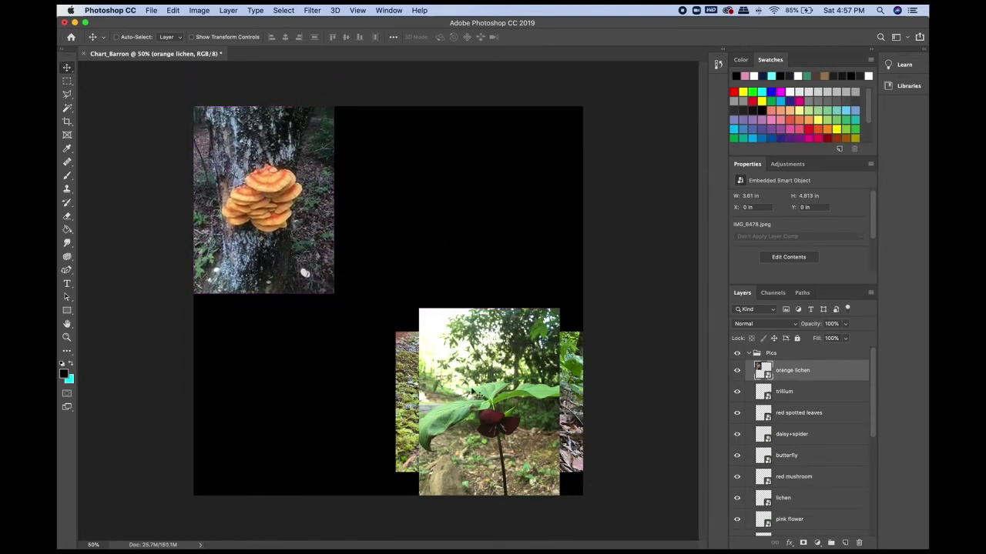
- Enable Auto-Select for layers, then place the trillium photo beside the orange lichen and the red spotted leaves photo below it
{"action": "left_click", "coordinate": [116, 37]}
{"action": "left_click_drag", "start_coordinate": [454, 357], "coordinate": [368, 155]}
{"action": "left_click_drag", "start_coordinate": [508, 363], "coordinate": [274, 365]}
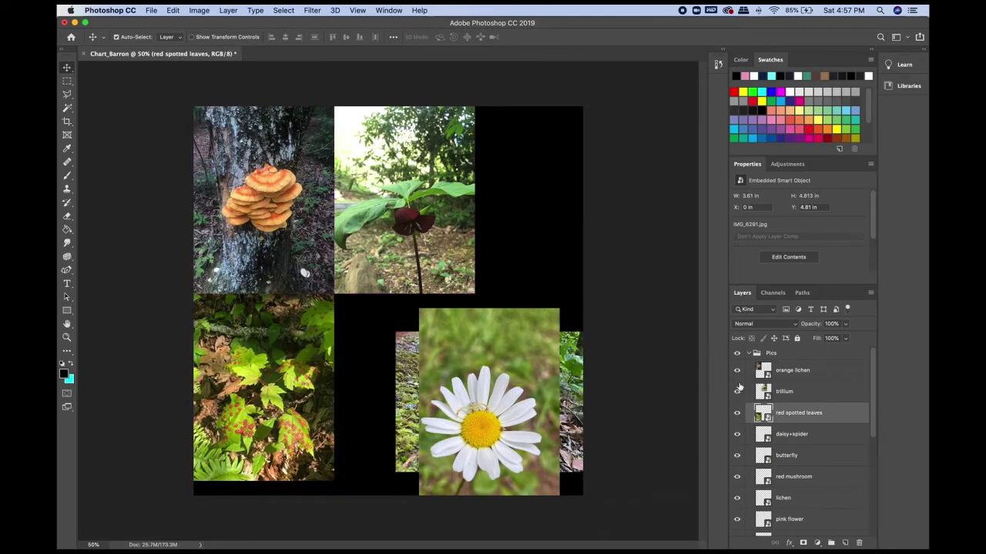
- Hide every photo layer from trillium down to snail, leaving only orange lichen shown and selected
{"action": "left_click_drag", "start_coordinate": [739, 391], "coordinate": [737, 479]}
{"action": "scroll", "coordinate": [736, 455], "scroll_direction": "down", "scroll_amount": 5}
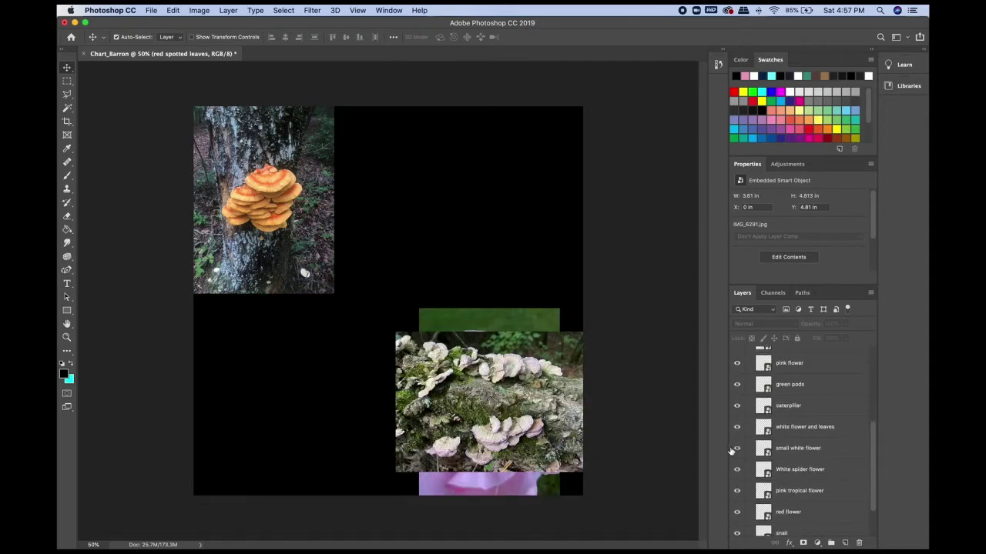
{"action": "left_click_drag", "start_coordinate": [737, 368], "coordinate": [737, 518]}
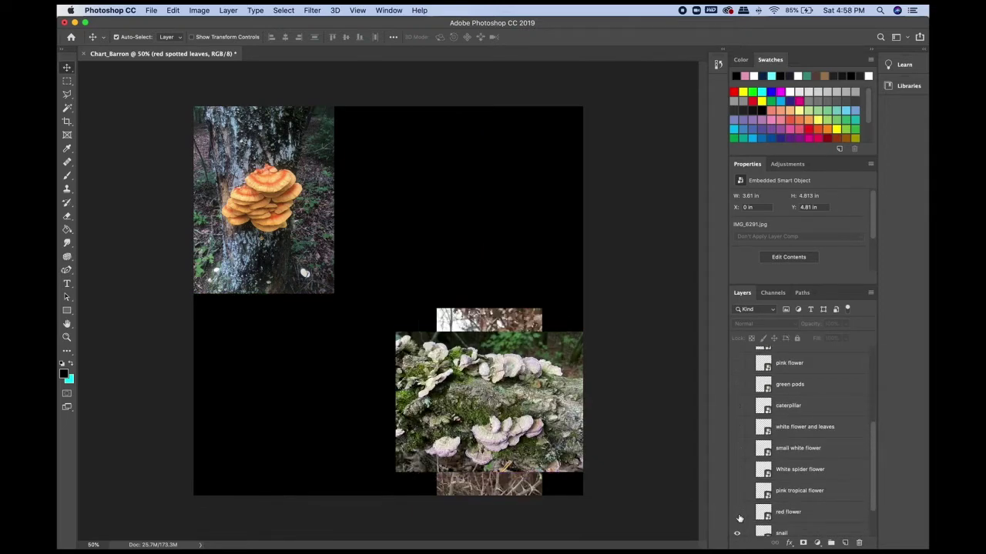
{"action": "scroll", "coordinate": [742, 475], "scroll_direction": "down", "scroll_amount": 2}
{"action": "left_click", "coordinate": [737, 500]}
{"action": "scroll", "coordinate": [737, 443], "scroll_direction": "up", "scroll_amount": 4}
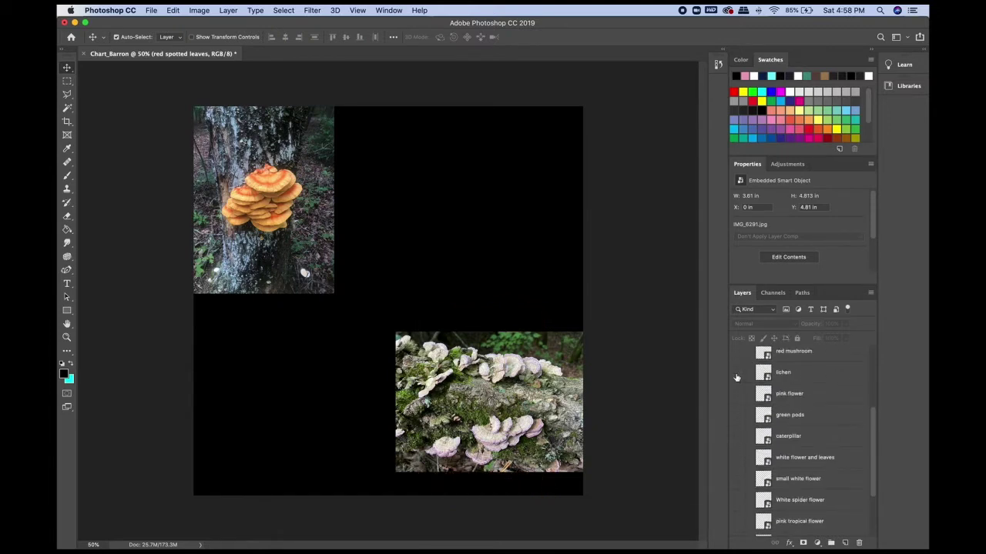
{"action": "left_click", "coordinate": [737, 375]}
{"action": "scroll", "coordinate": [736, 381], "scroll_direction": "up", "scroll_amount": 5}
{"action": "left_click", "coordinate": [797, 371]}
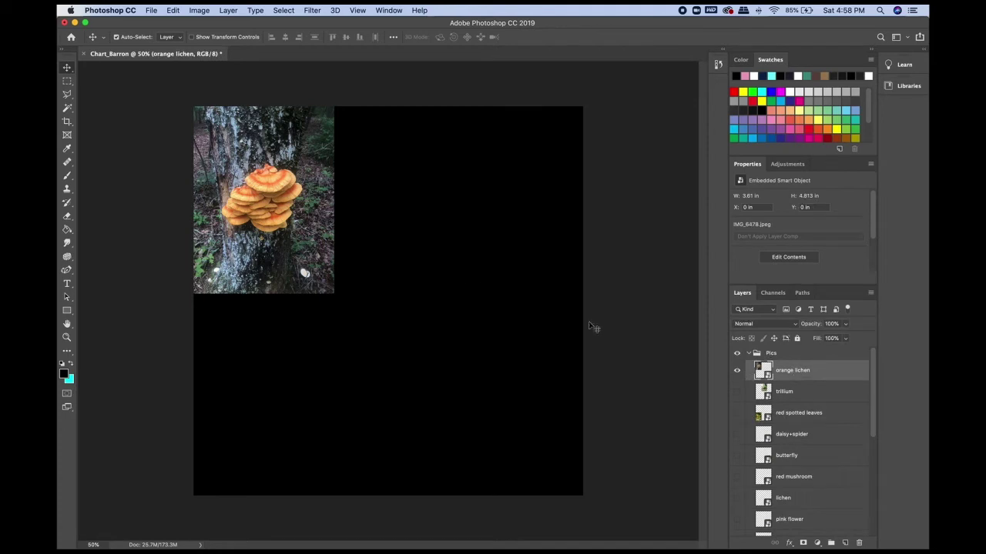
- Mask the orange lichen with a 3.61 in circular frame at its top edge and shift the photo up about 0.6 in inside it
{"action": "left_click", "coordinate": [67, 139]}
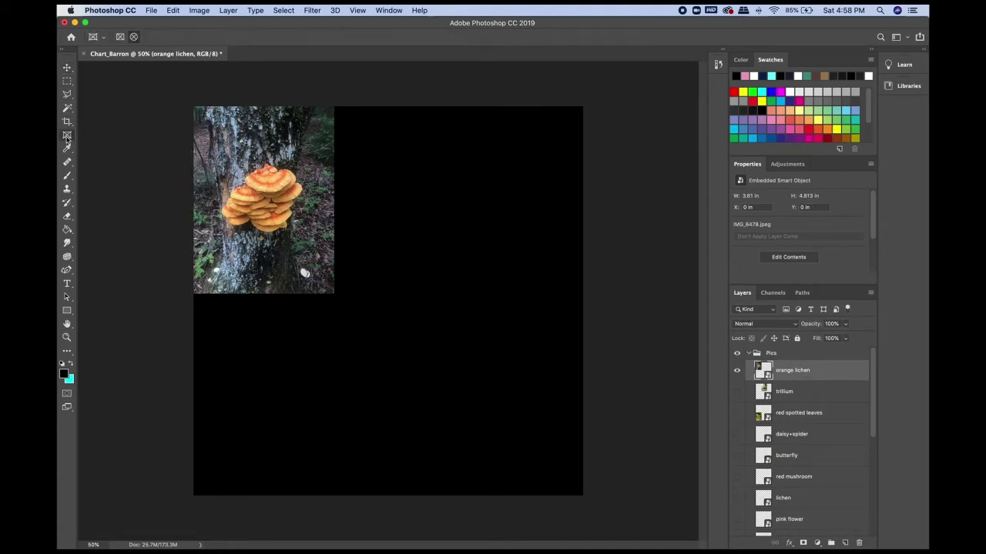
{"action": "left_click", "coordinate": [134, 39]}
{"action": "left_click_drag", "start_coordinate": [193, 106], "coordinate": [334, 247]}
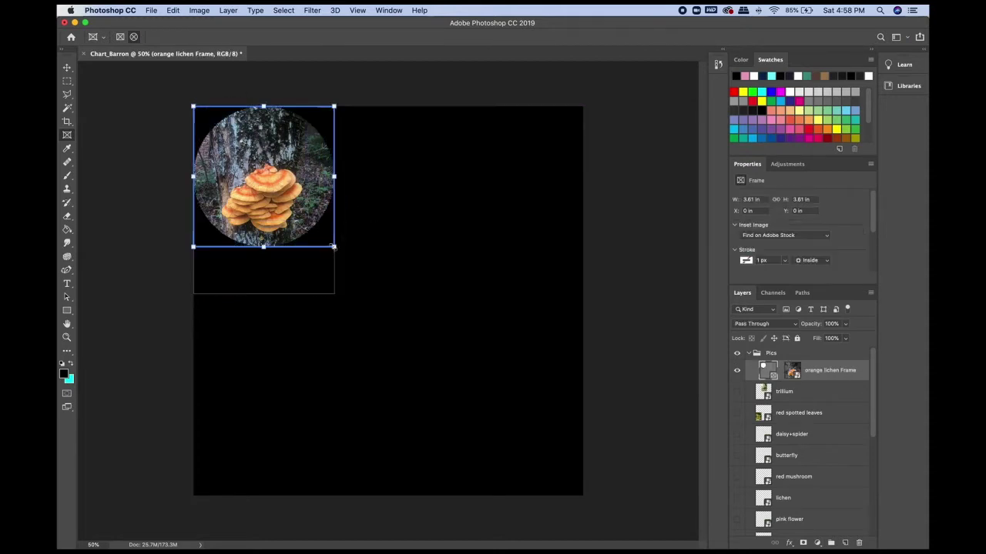
{"action": "mouse_move", "coordinate": [271, 181]}
{"action": "left_mouse_down"}
{"action": "mouse_move", "coordinate": [274, 162]}
{"action": "mouse_move", "coordinate": [270, 180]}
{"action": "left_mouse_up"}
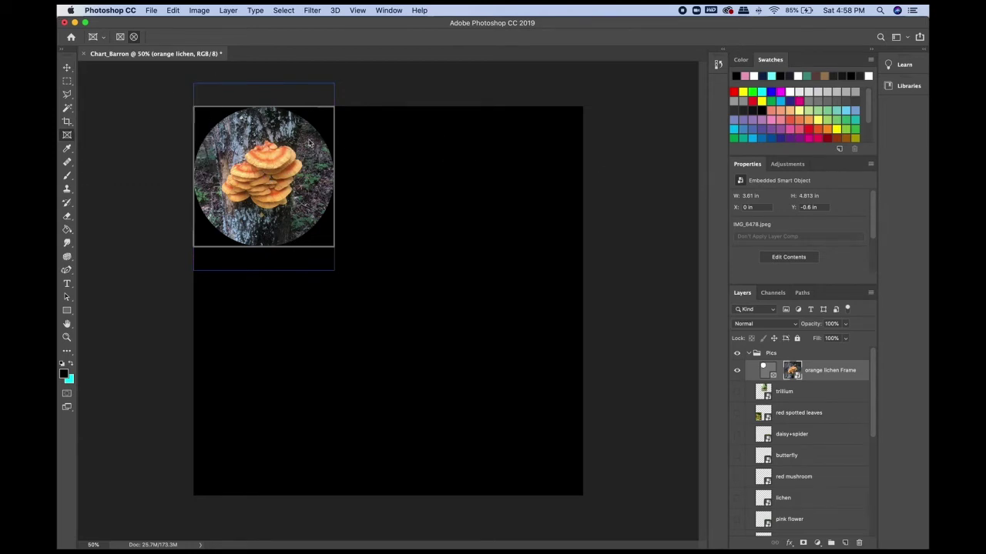
{"action": "key", "text": "v"}
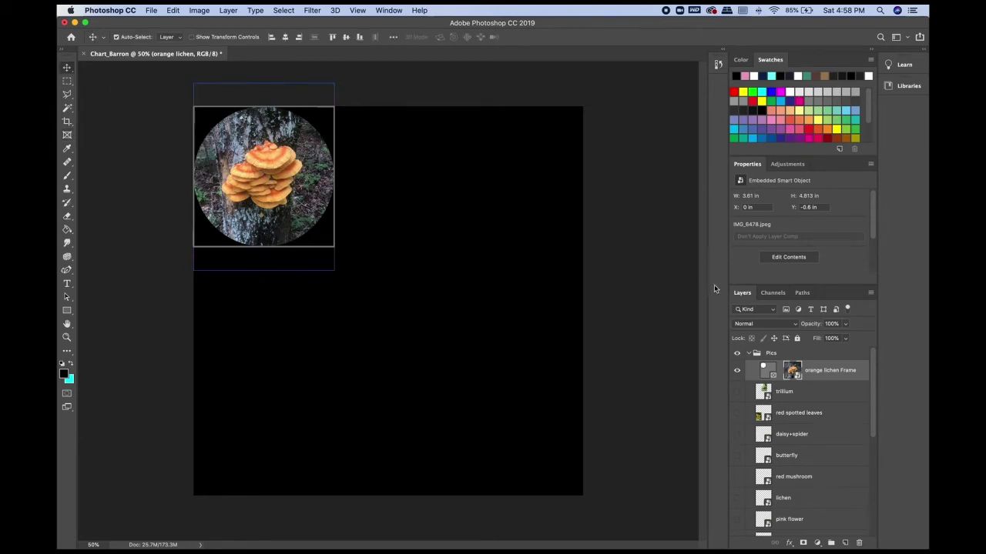
{"action": "key", "text": "alt+["}
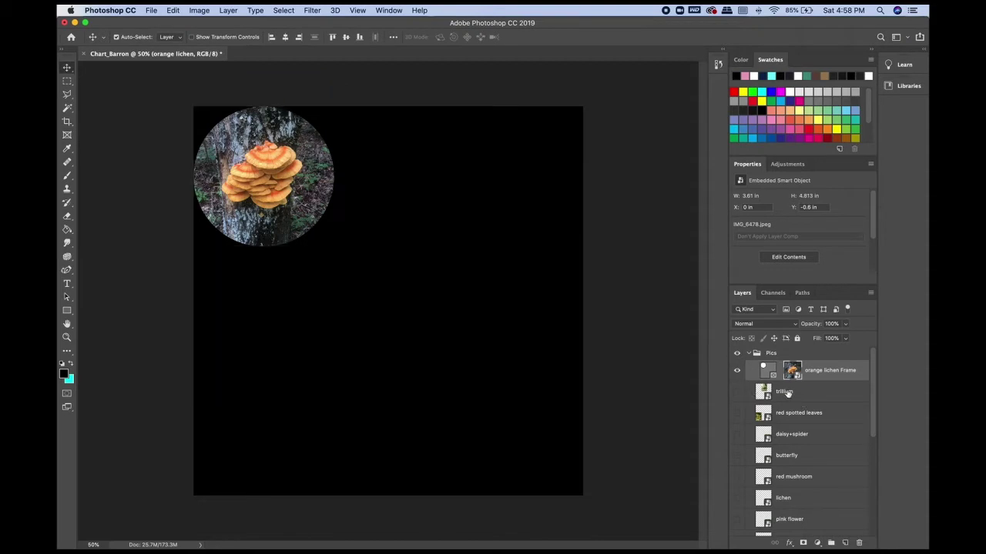
- Show the trillium layer, mask it with a 3.61 in circular frame, and shift the photo up about 0.99 in inside it
{"action": "left_click", "coordinate": [736, 393]}
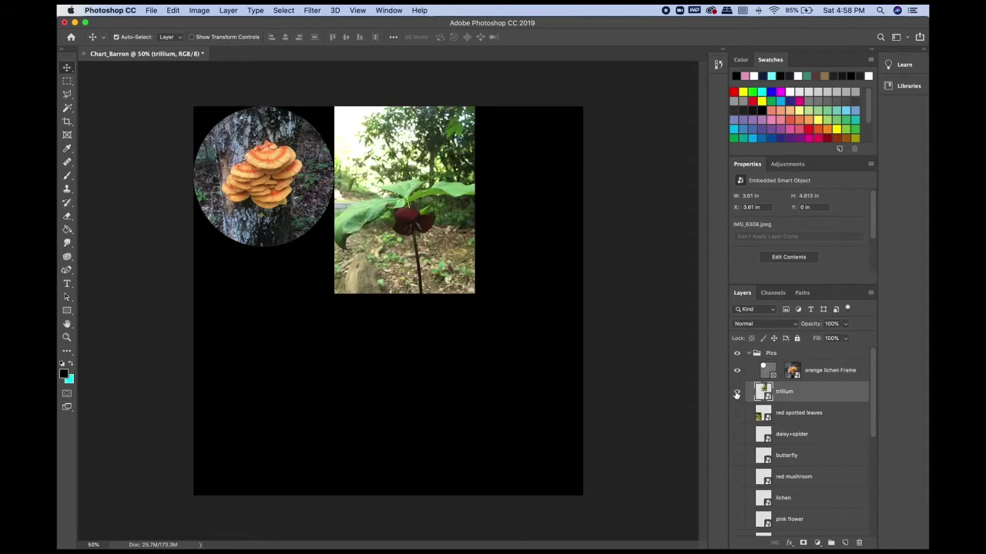
{"action": "left_click", "coordinate": [67, 135]}
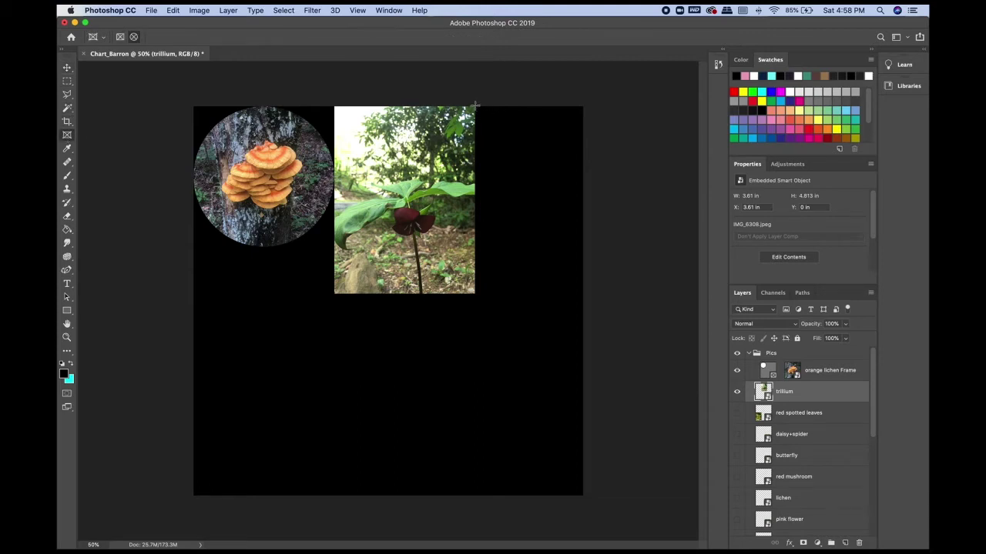
{"action": "left_click_drag", "start_coordinate": [475, 106], "coordinate": [334, 248]}
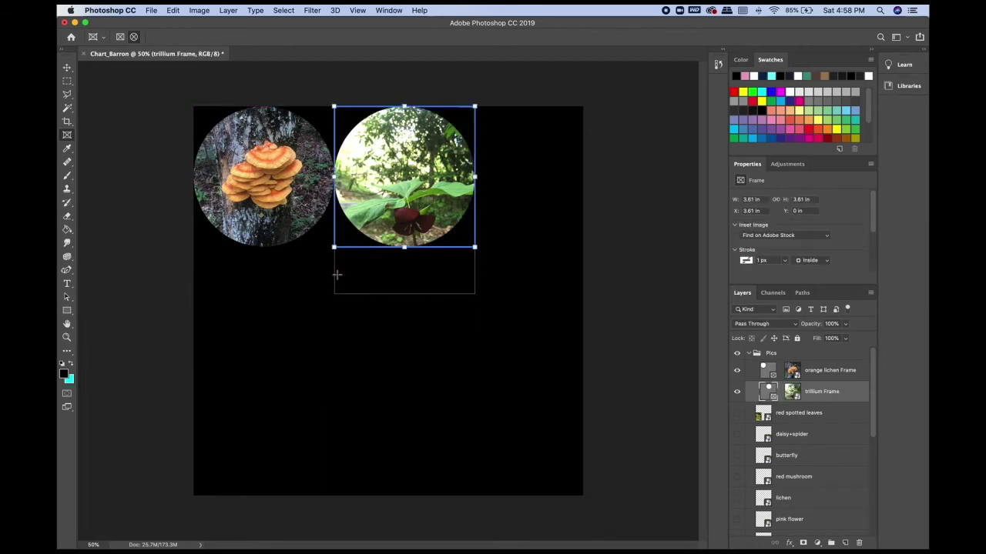
{"action": "left_click", "coordinate": [408, 220]}
{"action": "left_click_drag", "start_coordinate": [407, 219], "coordinate": [414, 180]}
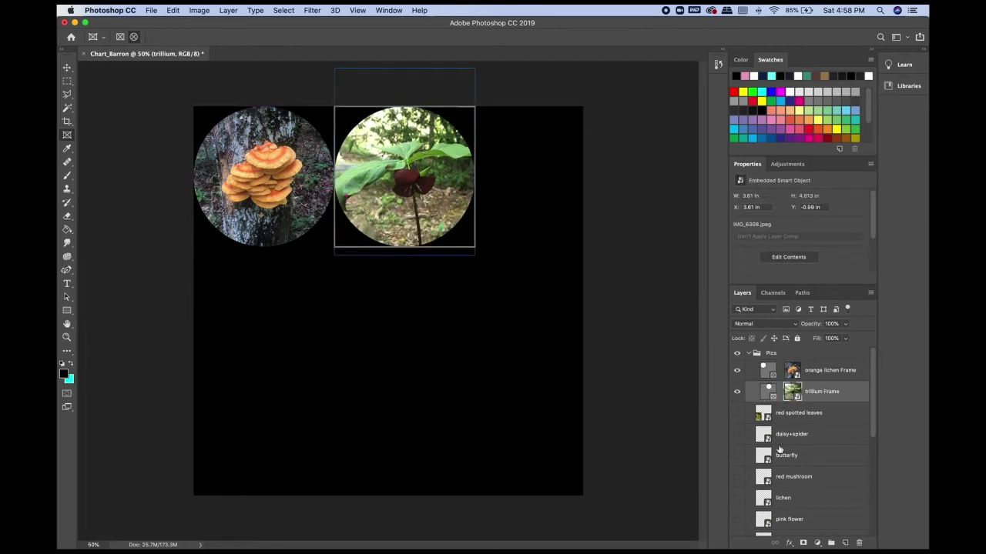
- Show the red spotted leaves layer, mask it with a circular frame from its top edge, and shift the photo up about 1.2 in inside it
{"action": "left_click", "coordinate": [790, 413]}
{"action": "left_click", "coordinate": [737, 416]}
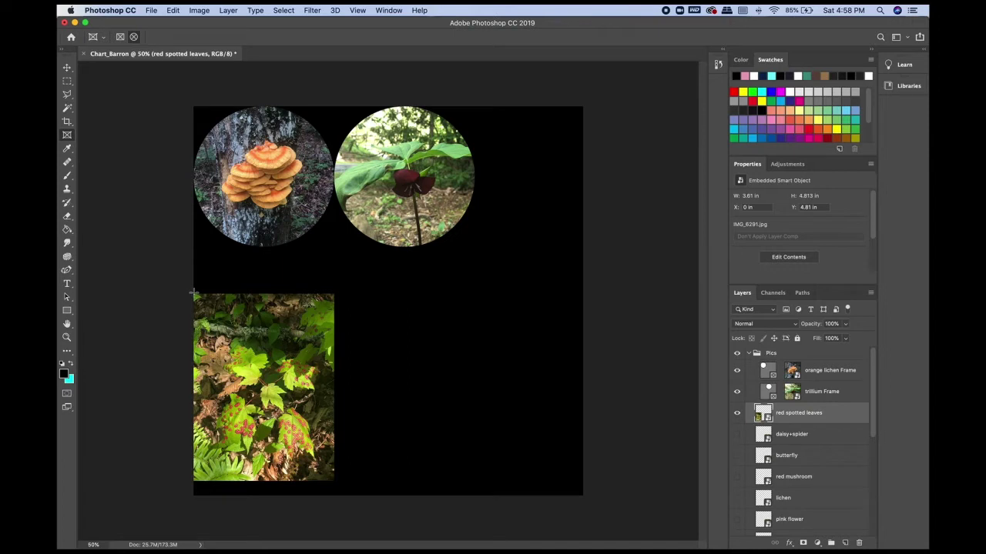
{"action": "left_click_drag", "start_coordinate": [192, 293], "coordinate": [337, 477]}
{"action": "mouse_move", "coordinate": [273, 372]}
{"action": "left_mouse_down"}
{"action": "mouse_move", "coordinate": [275, 330]}
{"action": "mouse_move", "coordinate": [274, 364]}
{"action": "left_mouse_up"}
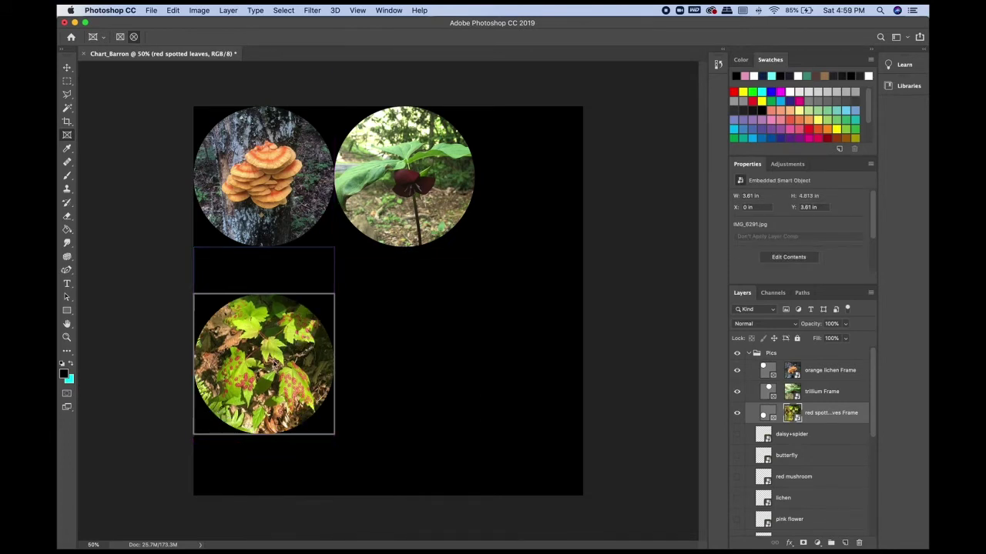
- Show the daisy+spider layer, mask the flower with a 3.61 in circular frame, and reposition the photo to X 5.78, Y 5.12 in
{"action": "left_click", "coordinate": [737, 434]}
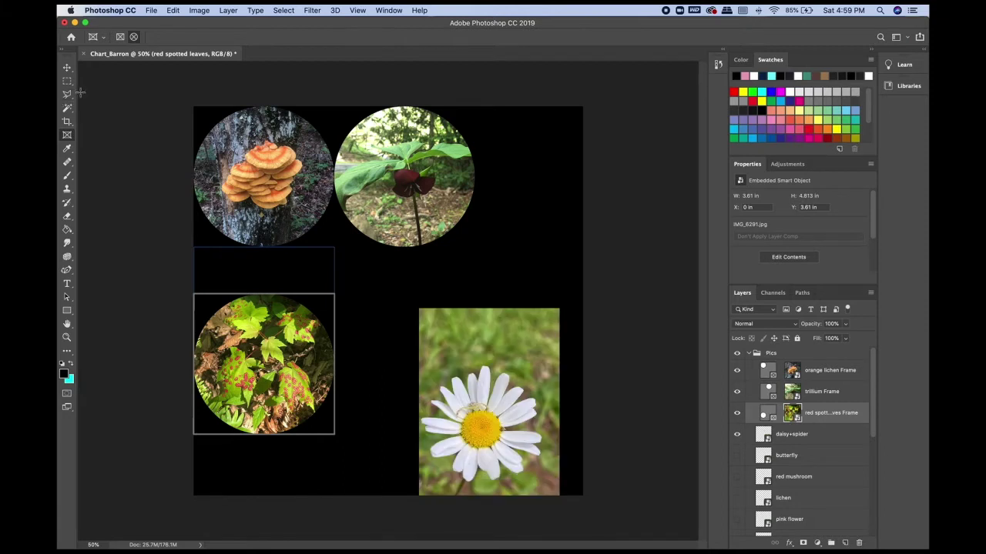
{"action": "left_click", "coordinate": [826, 435]}
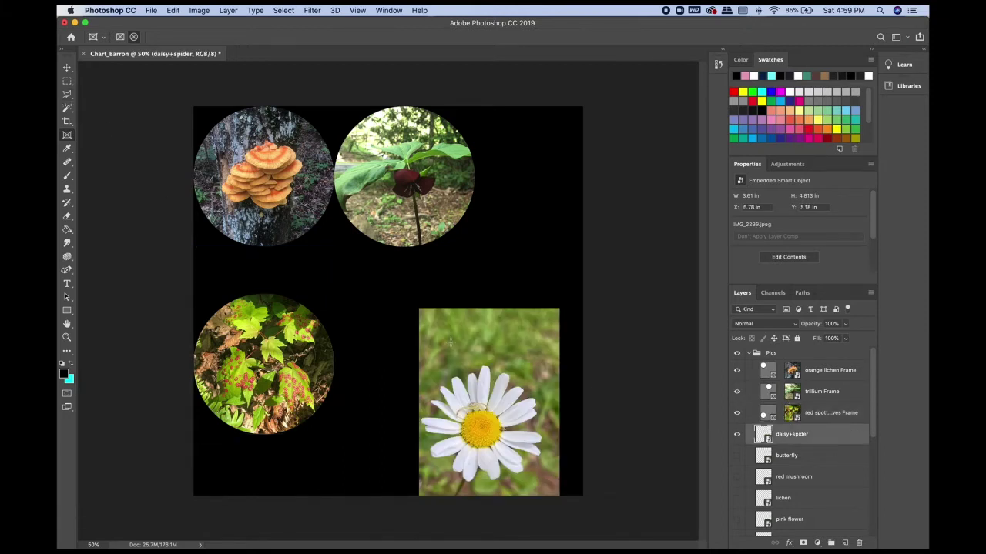
{"action": "left_click_drag", "start_coordinate": [417, 353], "coordinate": [557, 520]}
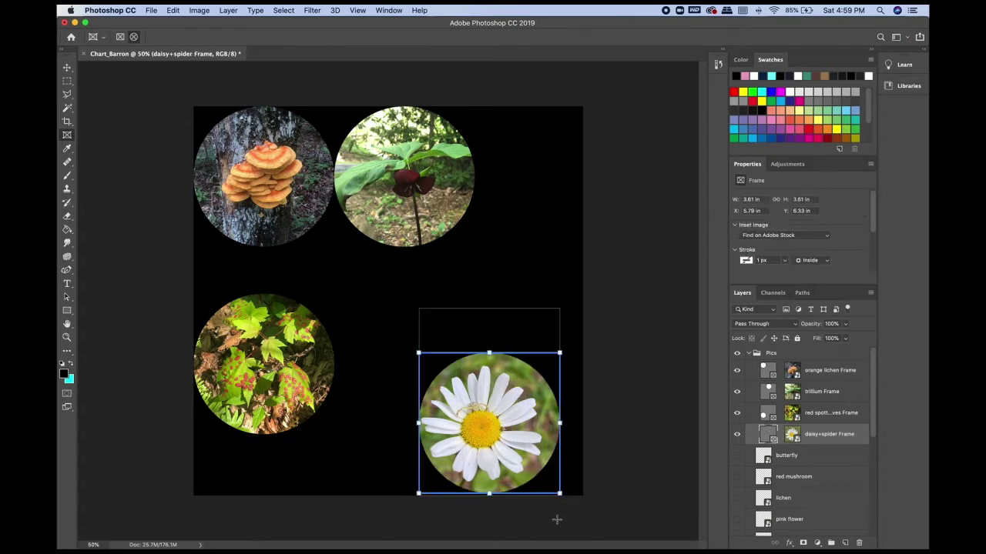
{"action": "left_click_drag", "start_coordinate": [487, 434], "coordinate": [488, 430]}
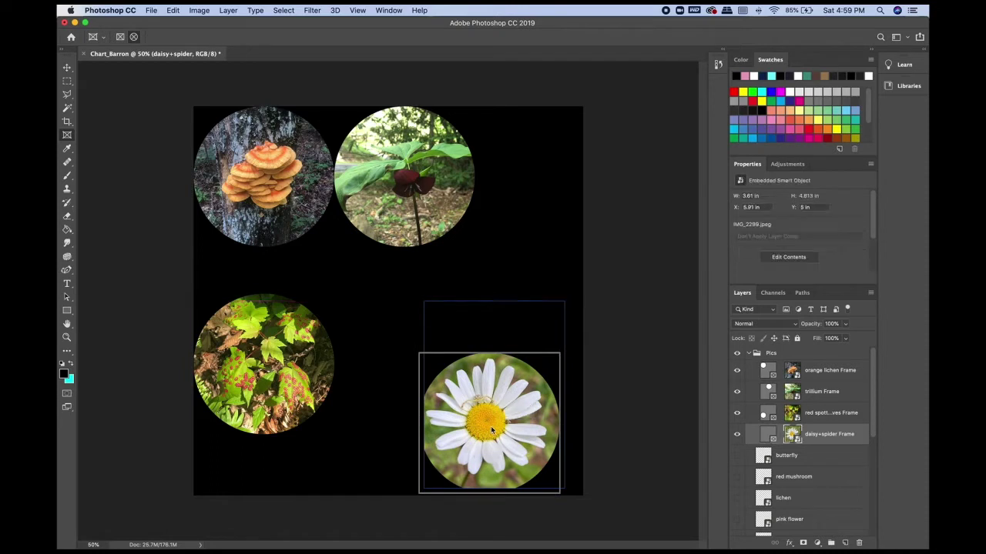
{"action": "left_click_drag", "start_coordinate": [504, 425], "coordinate": [497, 429]}
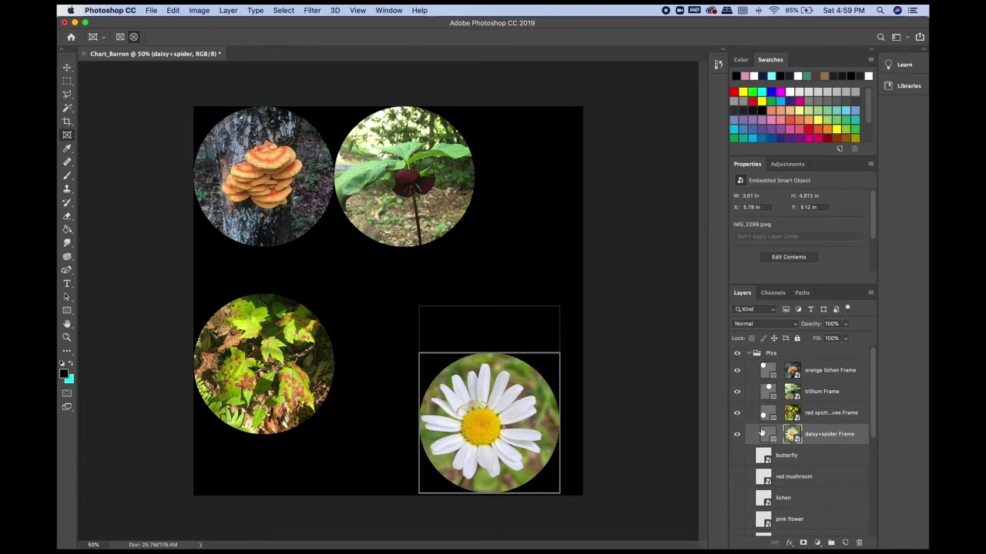
- Hide the daisy+spider frame, show the butterfly layer, mask it with a circular frame, and hide it again
{"action": "left_click", "coordinate": [808, 458]}
{"action": "left_click", "coordinate": [737, 456]}
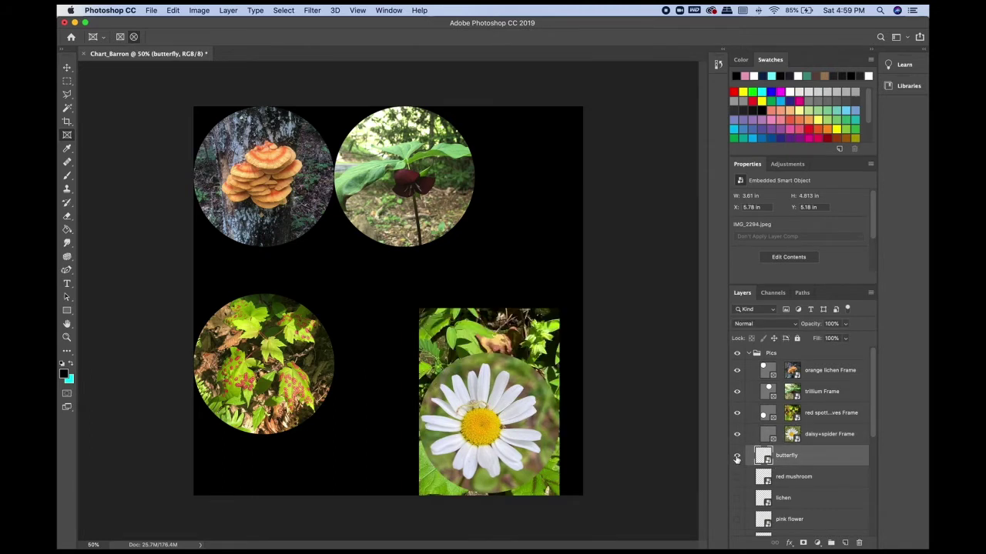
{"action": "left_click", "coordinate": [736, 436]}
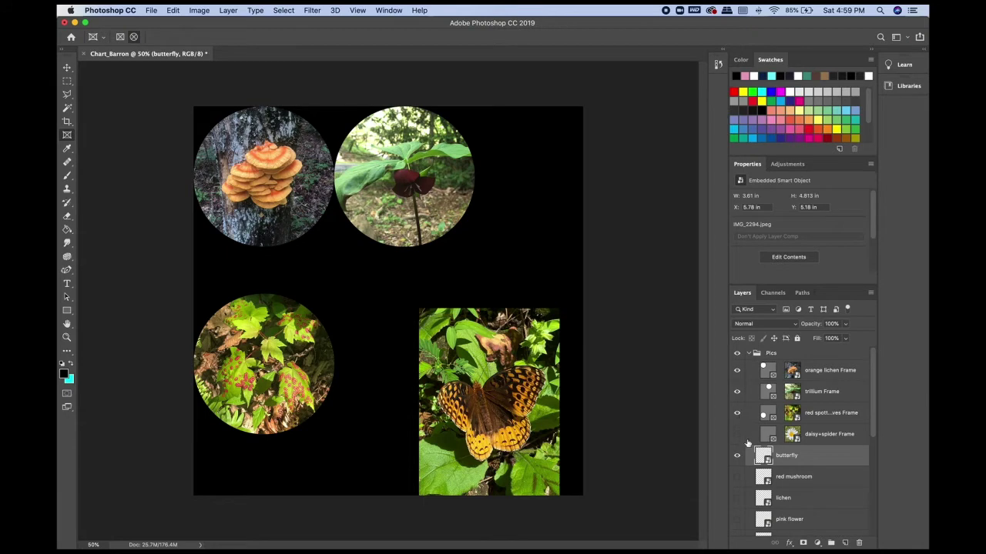
{"action": "left_click_drag", "start_coordinate": [747, 445], "coordinate": [740, 435]}
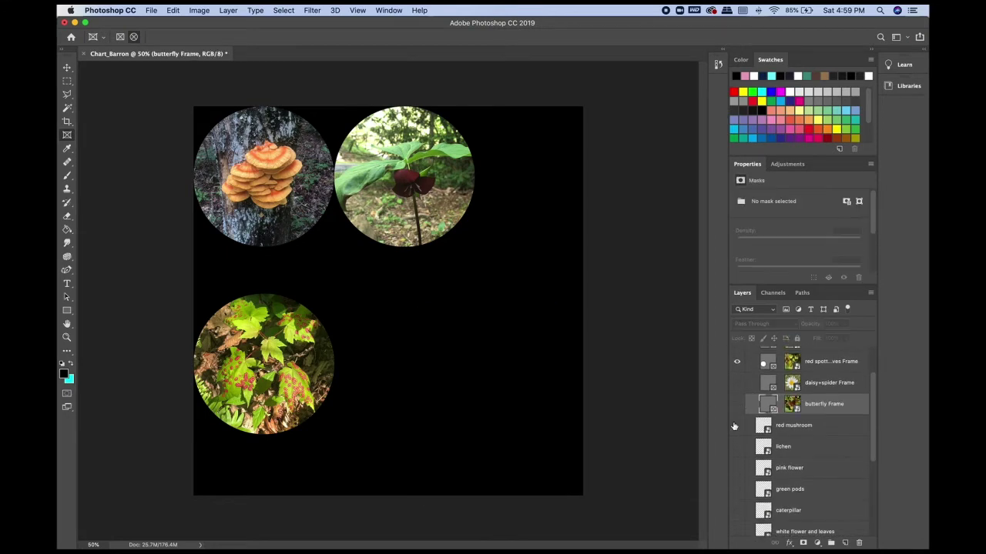
- Mask the red mushroom and lichen photos one at a time with 3.61 in circular frames, hiding the finished mushroom frame
{"action": "left_click", "coordinate": [736, 425]}
{"action": "left_click_drag", "start_coordinate": [419, 329], "coordinate": [578, 451]}
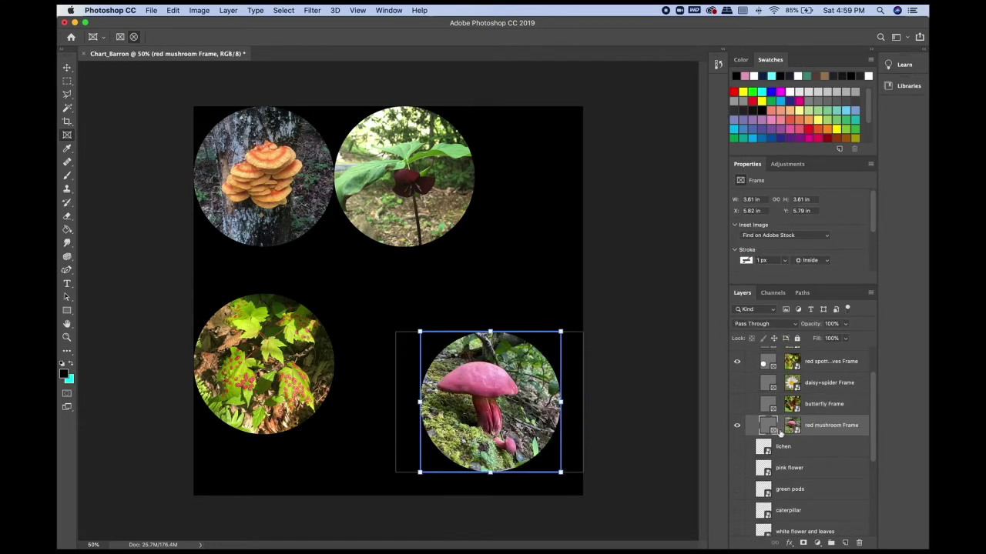
{"action": "left_click", "coordinate": [736, 447]}
{"action": "left_click_drag", "start_coordinate": [420, 331], "coordinate": [579, 452]}
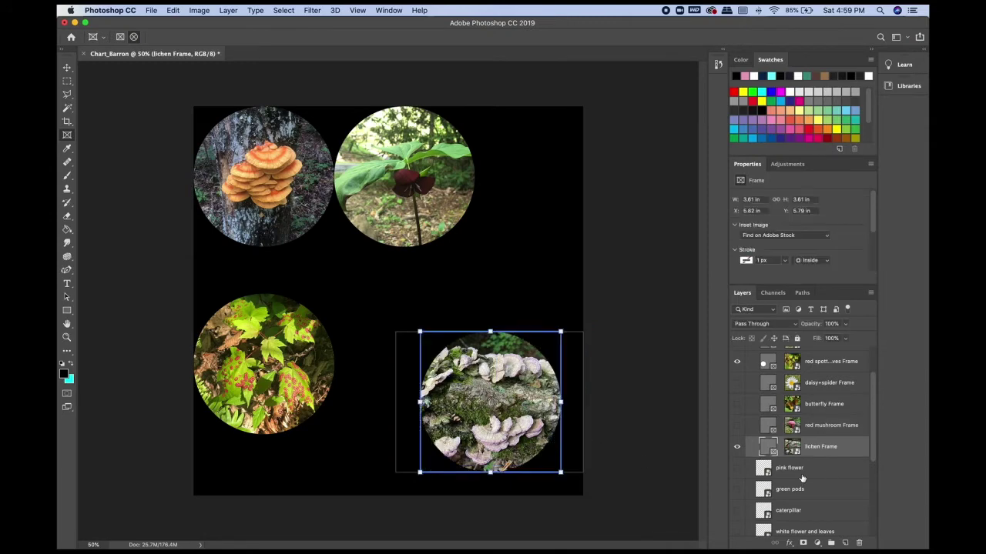
- Mask the pink flower and green pods photos one at a time with circular frames, hiding the finished layers
{"action": "left_click", "coordinate": [736, 468]}
{"action": "left_click_drag", "start_coordinate": [434, 356], "coordinate": [557, 490]}
{"action": "left_click", "coordinate": [736, 489]}
{"action": "left_click_drag", "start_coordinate": [420, 340], "coordinate": [563, 479]}
- Show the caterpillar layer and mask it with a circular frame spanning the photo's width
{"action": "left_click", "coordinate": [736, 511]}
{"action": "scroll", "coordinate": [783, 452], "scroll_direction": "down", "scroll_amount": 3}
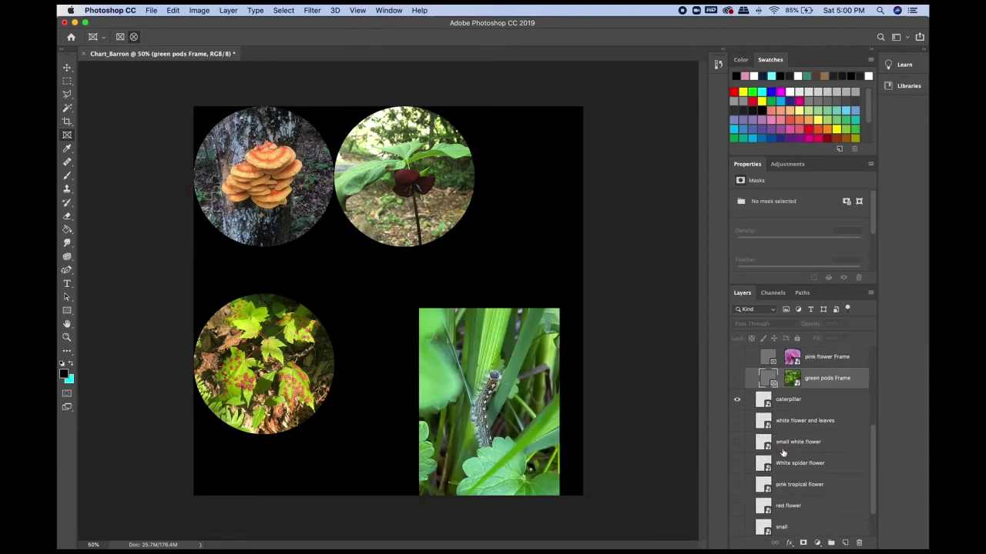
{"action": "left_click_drag", "start_coordinate": [416, 340], "coordinate": [561, 479]}
- Show the white flower and leaves layer, mask it with a 3.61 in circular frame, and shift the photo down about 0.23 in
{"action": "scroll", "coordinate": [783, 452], "scroll_direction": "down", "scroll_amount": 1}
{"action": "left_click", "coordinate": [736, 389]}
{"action": "left_click_drag", "start_coordinate": [420, 340], "coordinate": [561, 480]}
{"action": "left_click", "coordinate": [502, 428]}
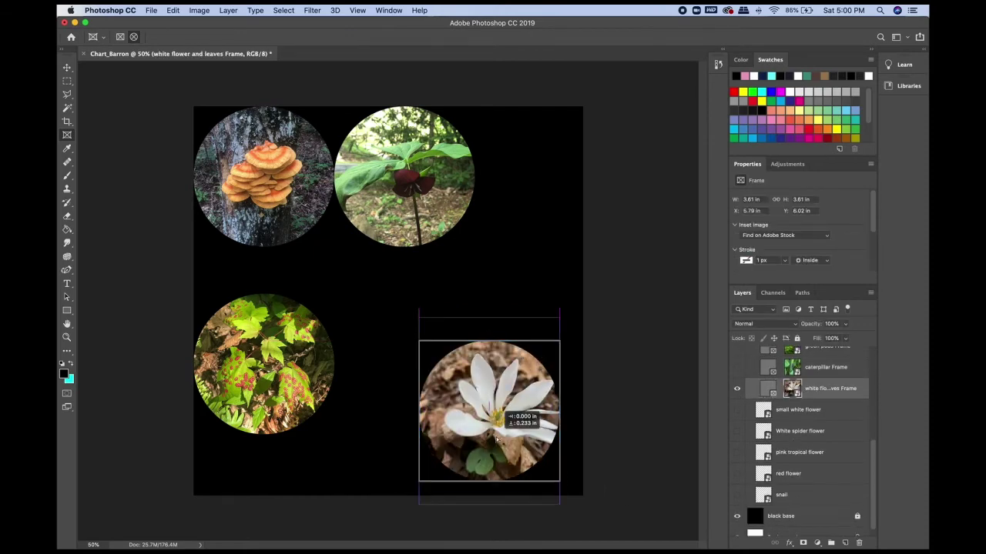
- Hide the white flower and leaves frame, show the small white flower layer, and mask it with a 2.71 in circular frame
{"action": "left_click", "coordinate": [736, 388]}
{"action": "left_click", "coordinate": [736, 410]}
{"action": "left_click_drag", "start_coordinate": [433, 353], "coordinate": [543, 460]}
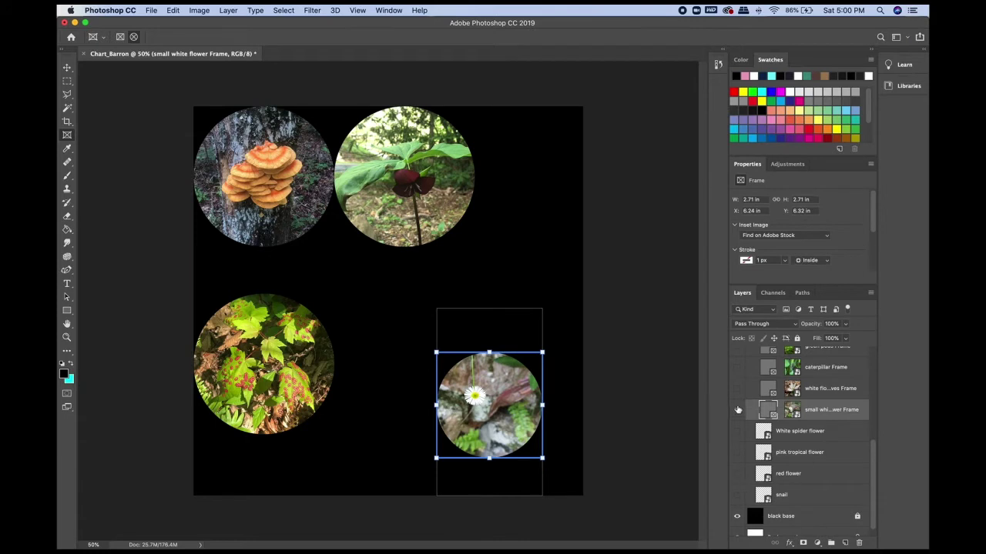